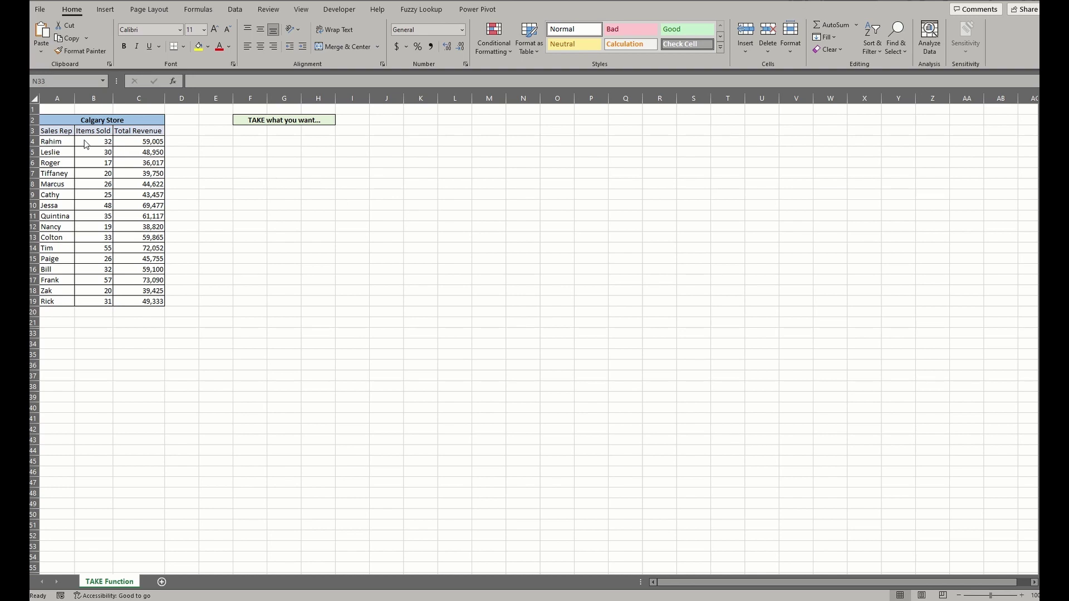
Step: Enter =TAKE(A4:C19,,) in F4 to spill a full copy of the Calgary Store table
{"action": "left_click_drag", "start_coordinate": [55, 142], "coordinate": [138, 302]}
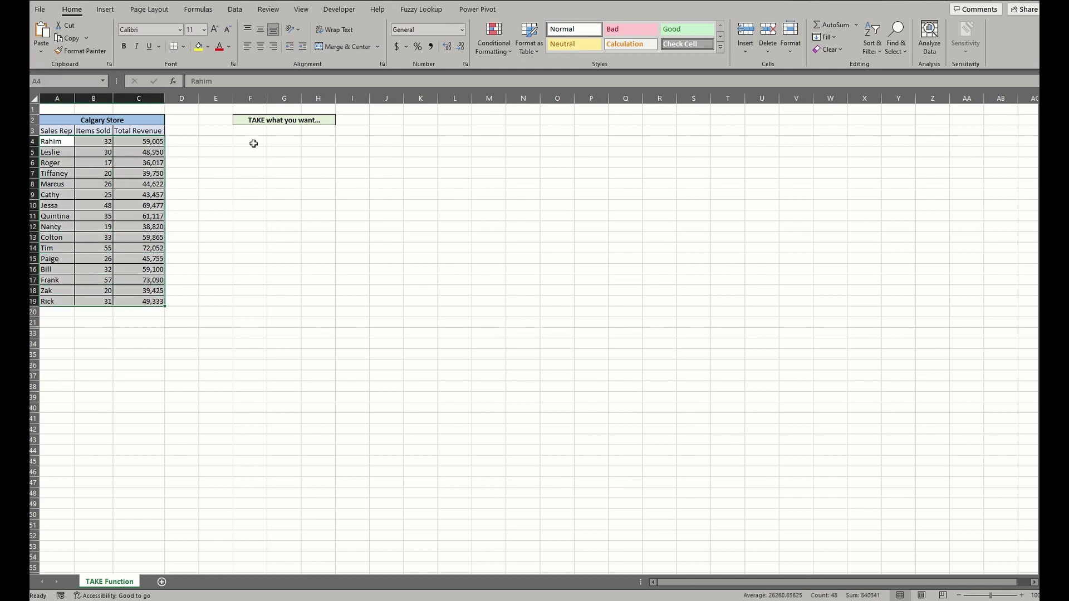
{"action": "left_click", "coordinate": [253, 141]}
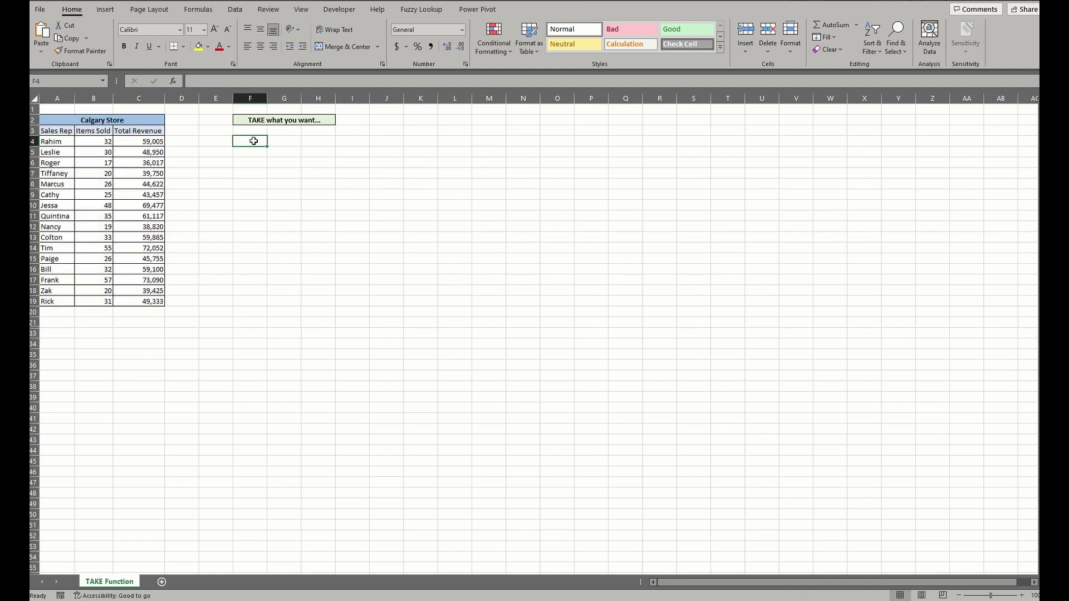
{"action": "type", "text": "=TAKE("}
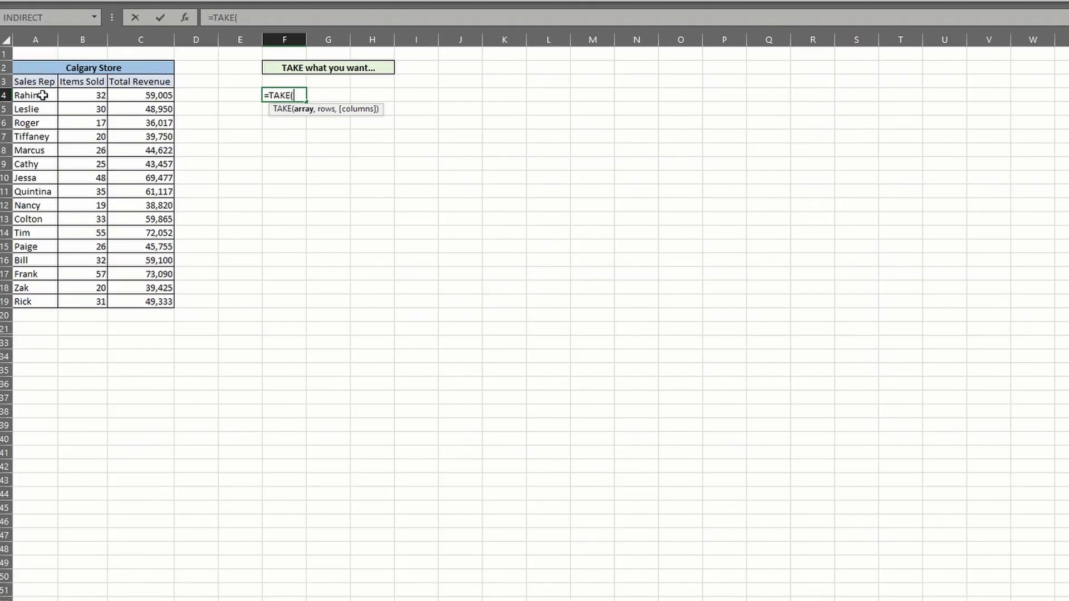
{"action": "left_click_drag", "start_coordinate": [48, 93], "coordinate": [139, 306]}
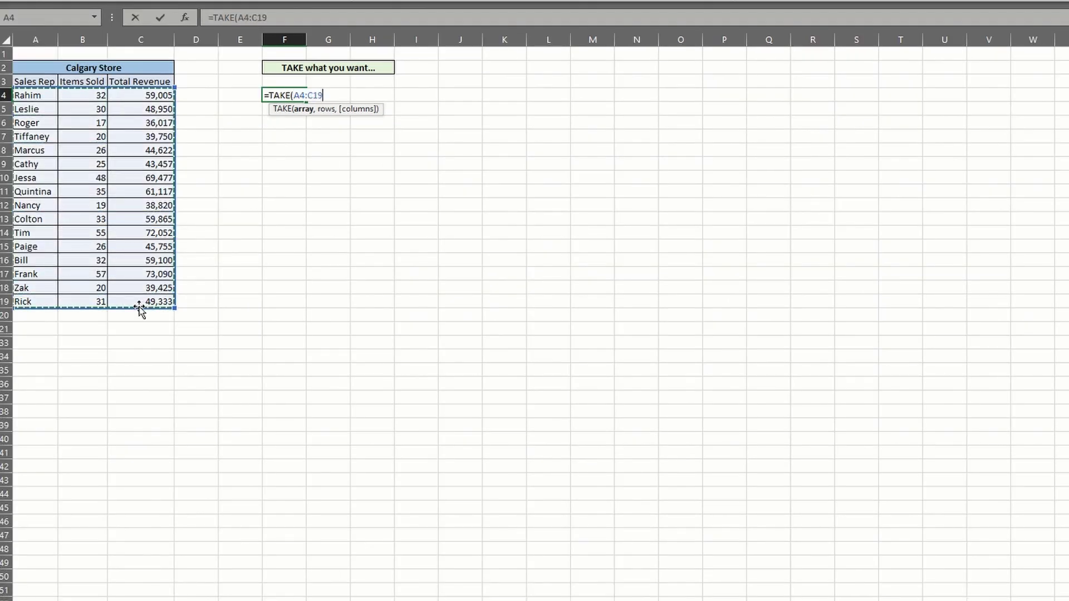
{"action": "type", "text": ",,)"}
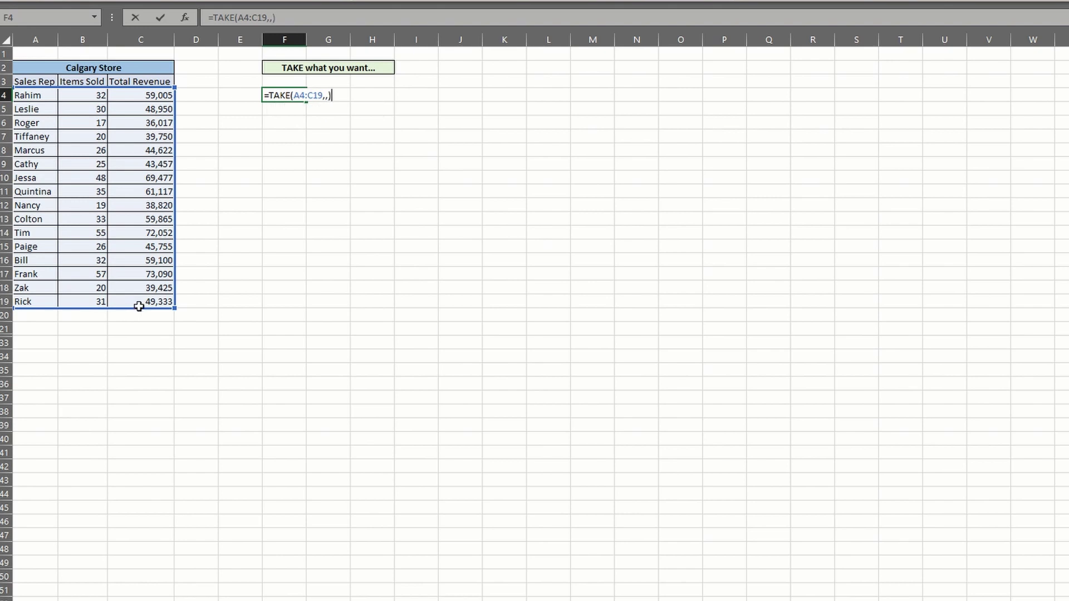
{"action": "key", "text": "Return"}
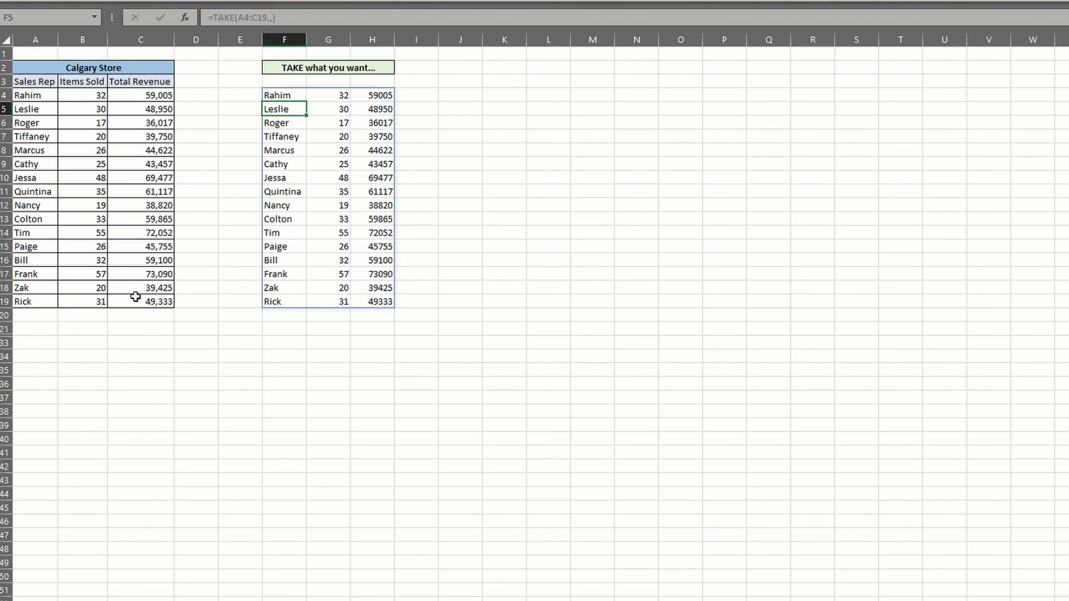
Step: Set TAKE's rows argument to 3 so only Rahim, Leslie and Roger remain
{"action": "left_click", "coordinate": [282, 96]}
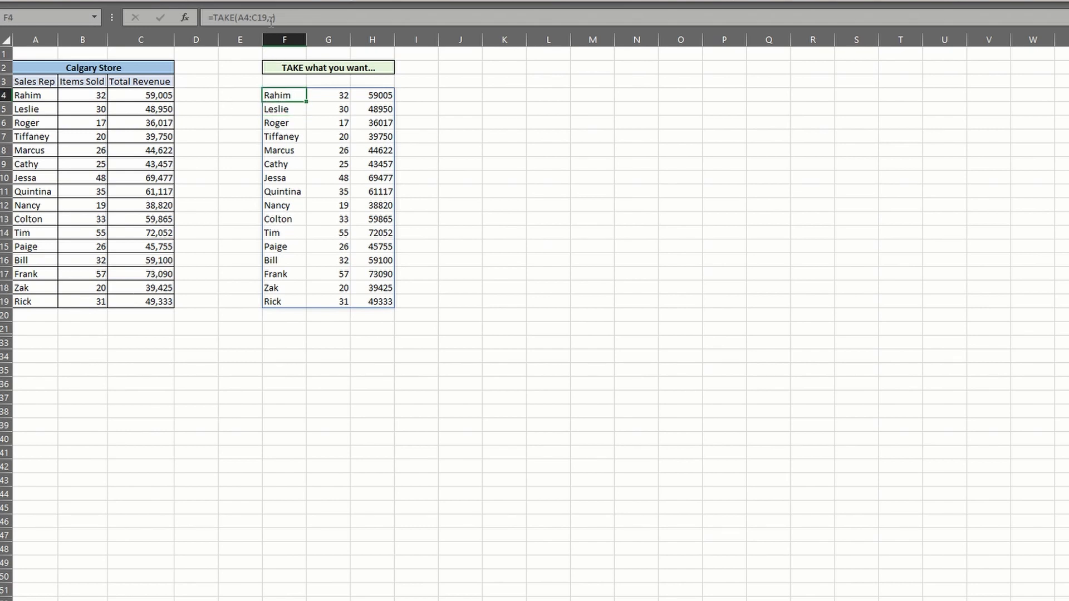
{"action": "left_click", "coordinate": [270, 18]}
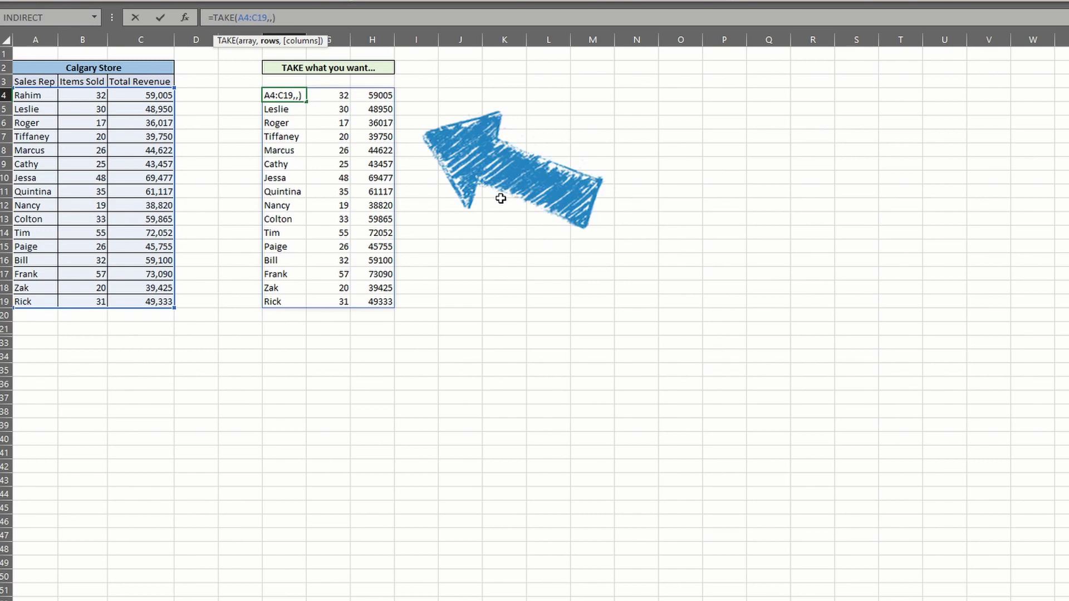
{"action": "type", "text": "3"}
{"action": "key", "text": "Return"}
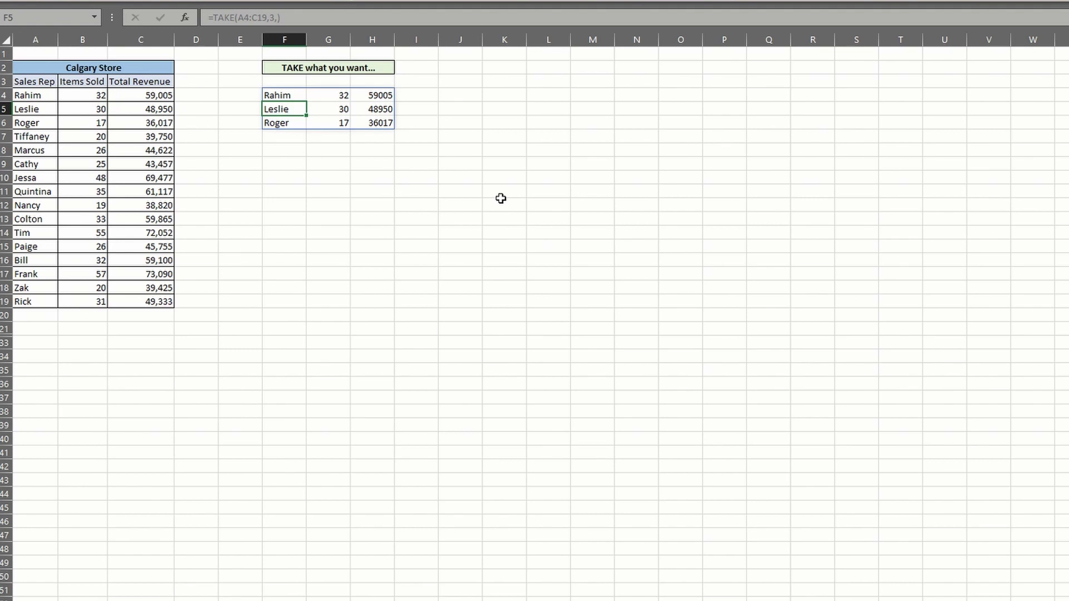
Step: Return to F4's formula to edit the rows value 3 again
{"action": "left_click", "coordinate": [272, 18]}
{"action": "left_click", "coordinate": [286, 93]}
{"action": "left_click", "coordinate": [270, 18]}
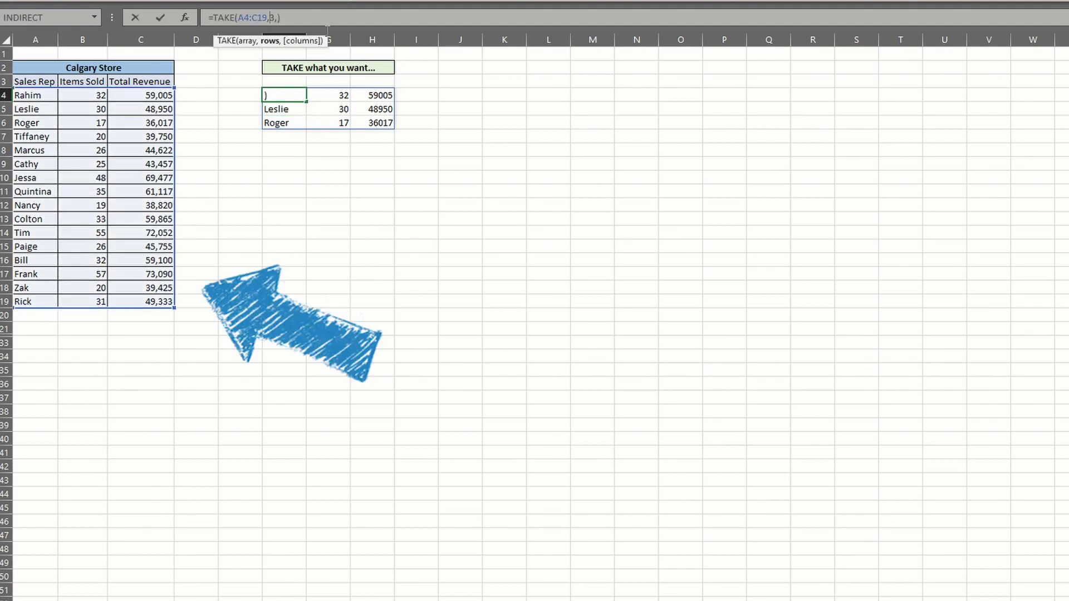
Step: Change TAKE to return the last 3 rows and limit it to 2 columns
{"action": "type", "text": "-"}
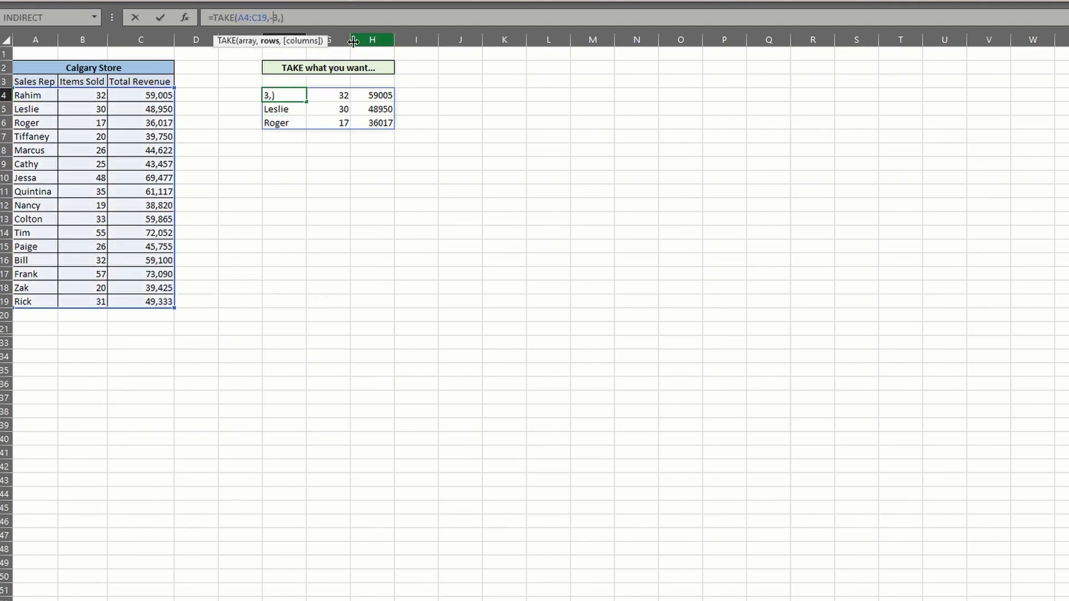
{"action": "key", "text": "Return"}
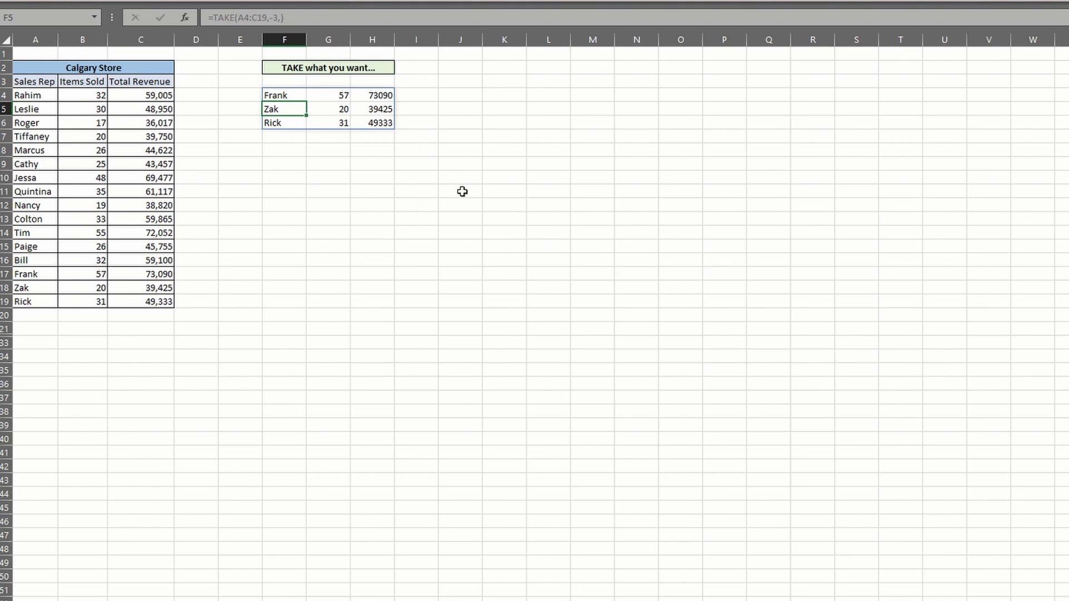
{"action": "left_click", "coordinate": [285, 94]}
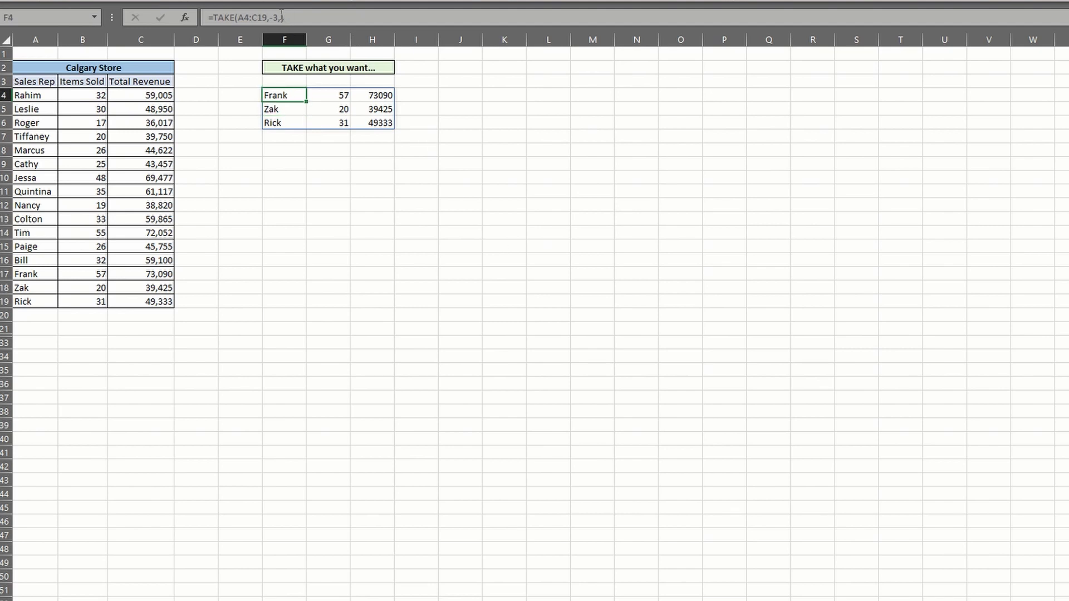
{"action": "left_click", "coordinate": [282, 17]}
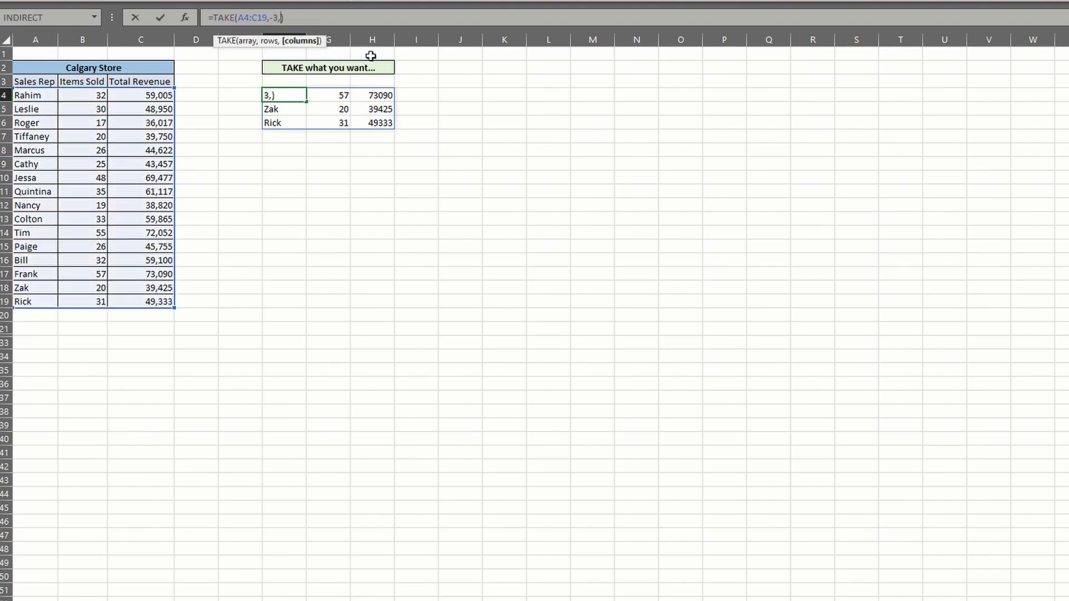
{"action": "type", "text": "2"}
{"action": "key", "text": "Return"}
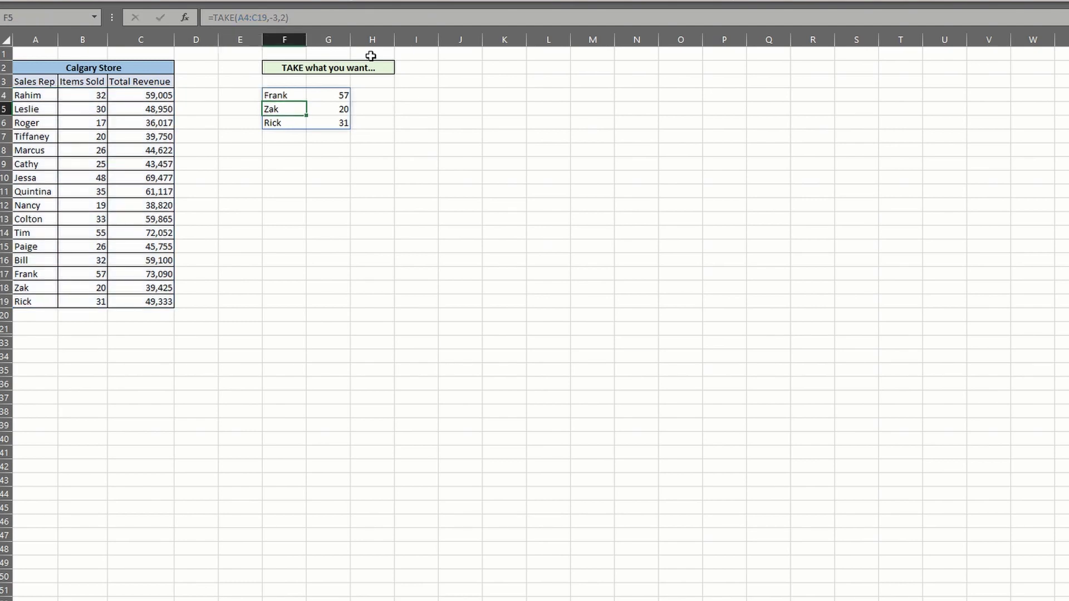
Step: Make the columns argument -2 to keep only Items Sold and Total Revenue
{"action": "key", "text": "BackSpace"}
{"action": "left_click", "coordinate": [277, 95]}
{"action": "left_click", "coordinate": [281, 17]}
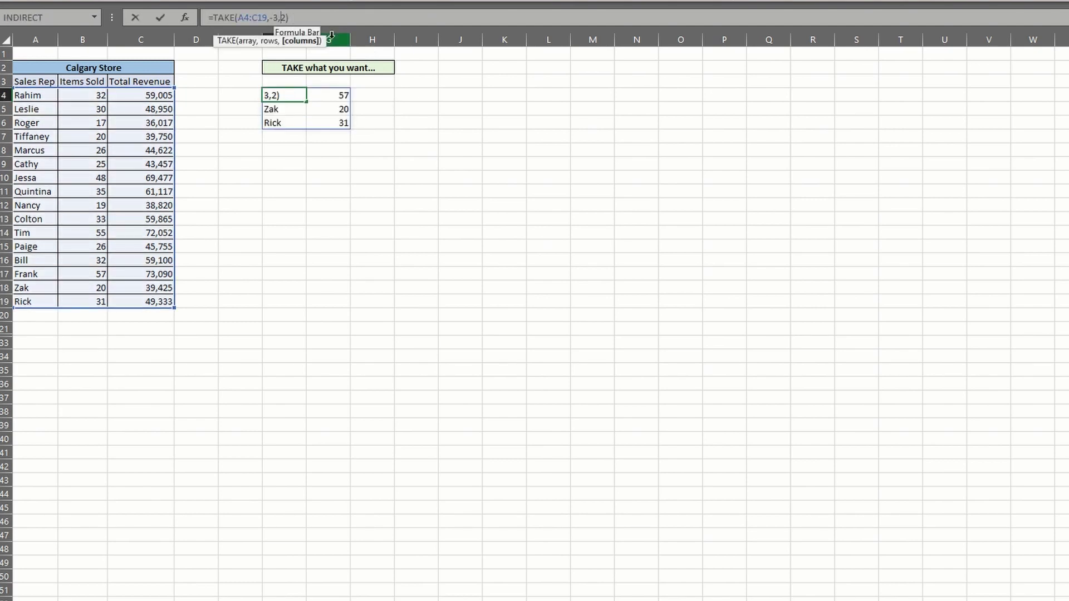
{"action": "type", "text": "-"}
{"action": "key", "text": "Return"}
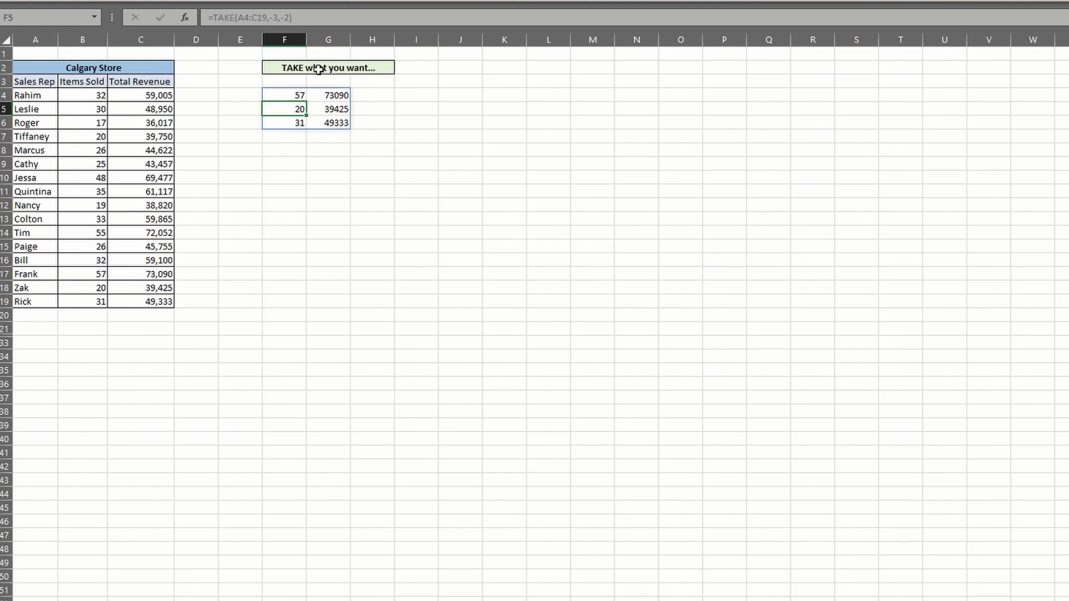
Step: Wrap the full-table TAKE formula in SORT to list reps alphabetically, Bill to Zak
{"action": "left_click", "coordinate": [296, 96]}
{"action": "key", "text": "F2"}
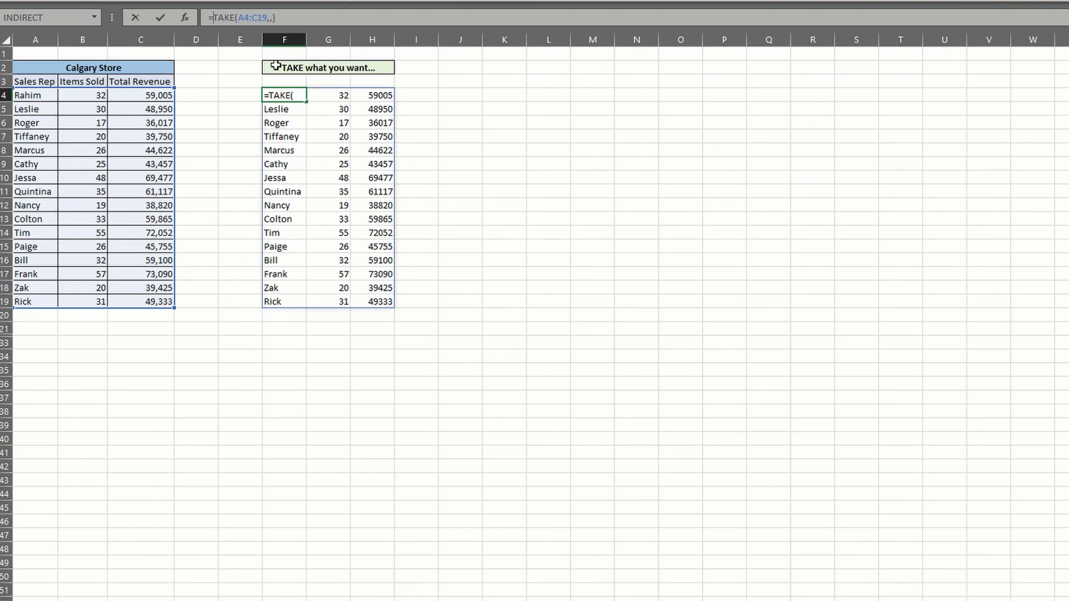
{"action": "type", "text": "SORT("}
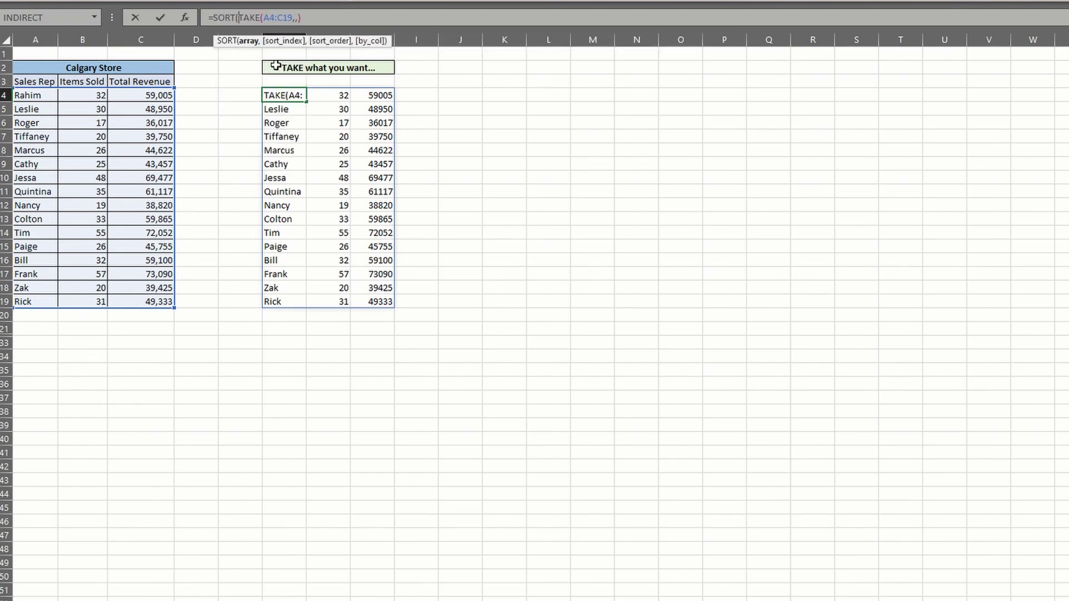
{"action": "type", "text": ")"}
{"action": "key", "text": "Return"}
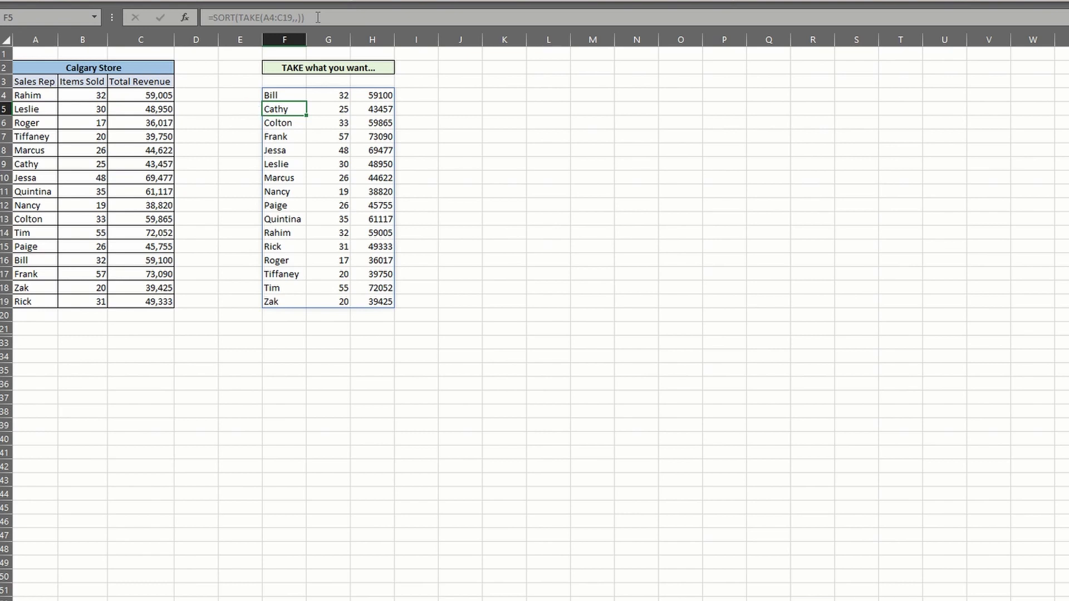
Step: Replace F4 with =SORTBY(A4:C19,C4:C19,-1) to rank reps by revenue, highest first
{"action": "left_click", "coordinate": [318, 17]}
{"action": "triple_click", "coordinate": [315, 19]}
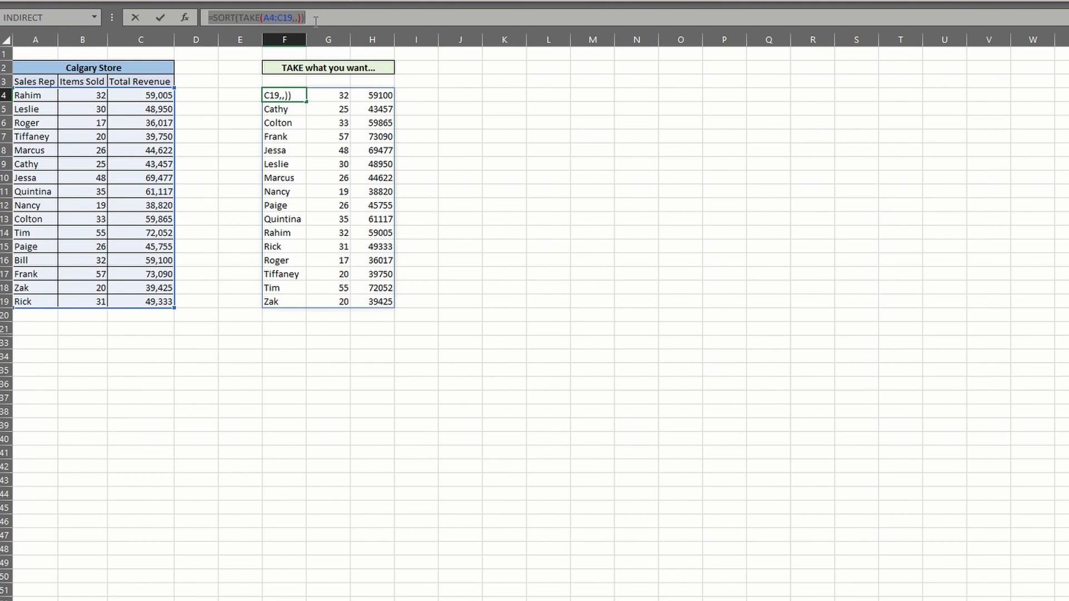
{"action": "type", "text": "=SORTBY"}
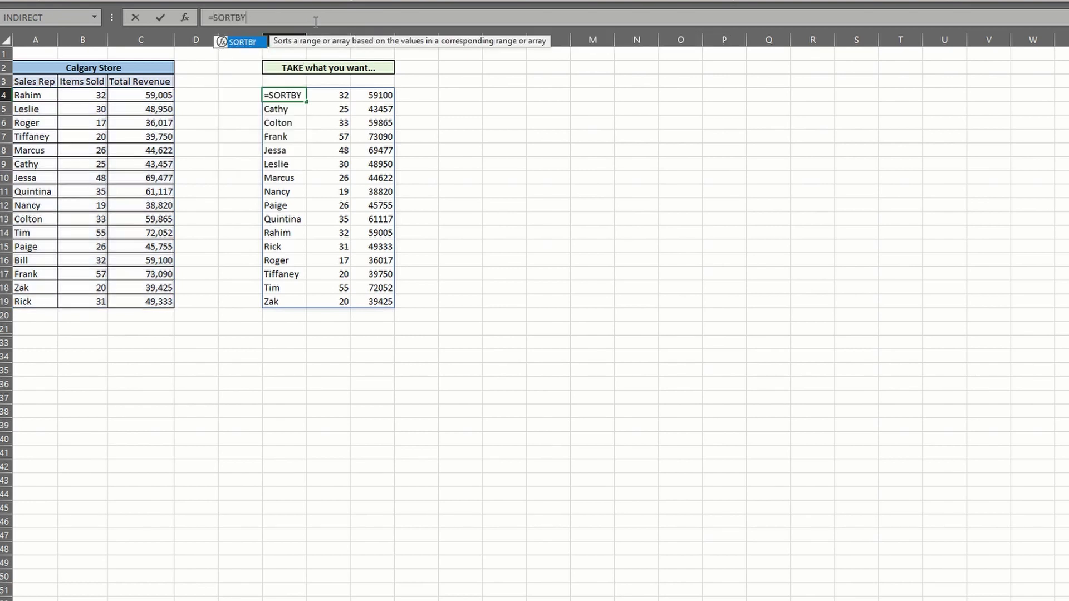
{"action": "type", "text": "("}
{"action": "left_click_drag", "start_coordinate": [36, 95], "coordinate": [164, 304]}
{"action": "type", "text": ","}
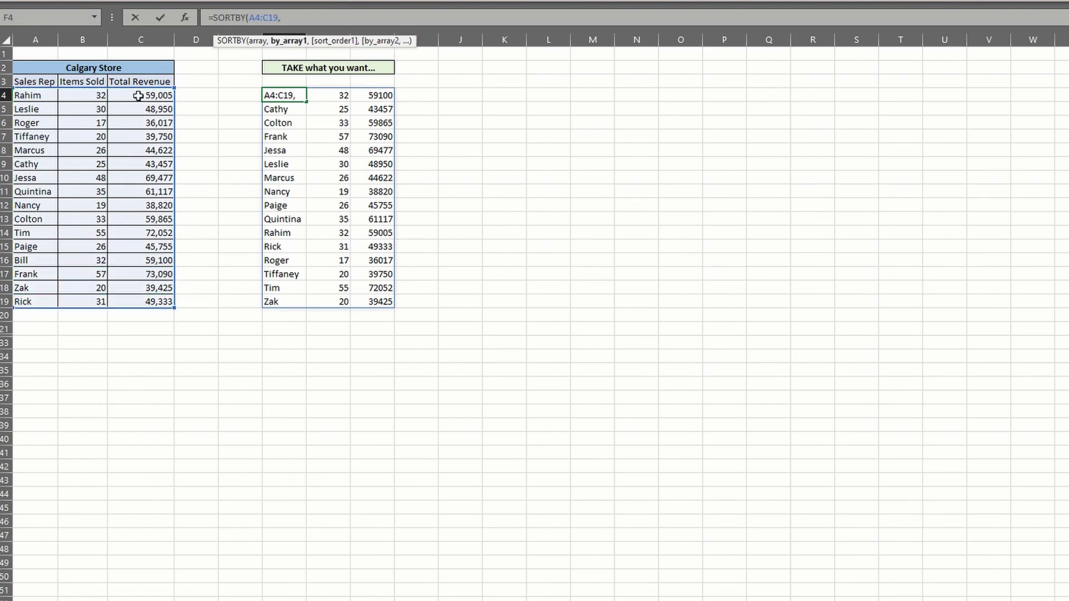
{"action": "left_click_drag", "start_coordinate": [139, 96], "coordinate": [140, 301]}
{"action": "type", "text": ","}
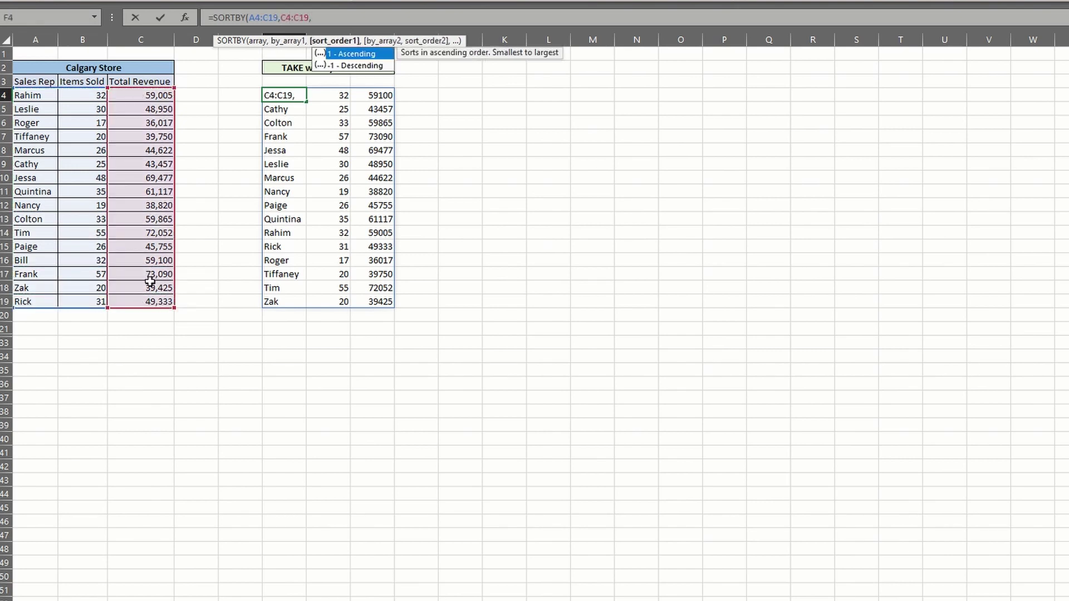
{"action": "type", "text": "-1)"}
{"action": "key", "text": "Return"}
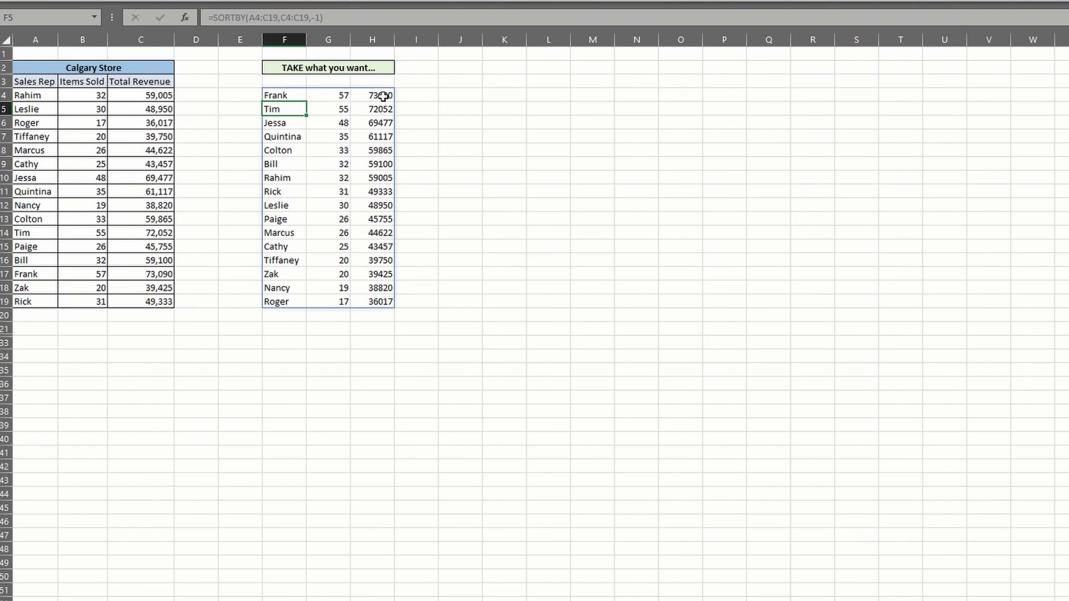
{"action": "left_click_drag", "start_coordinate": [383, 96], "coordinate": [384, 301]}
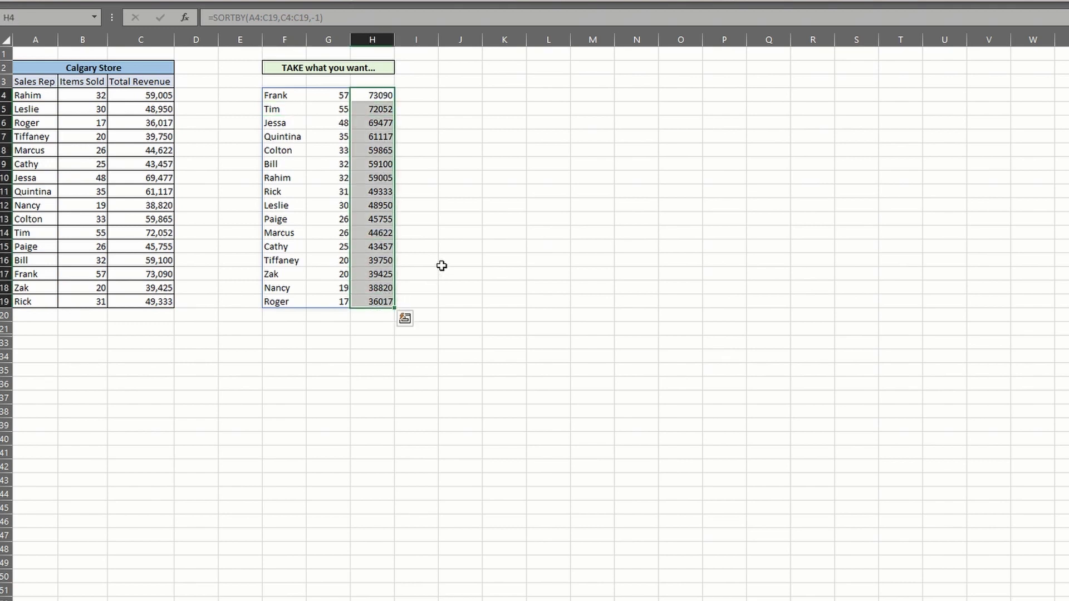
{"action": "left_click", "coordinate": [442, 266]}
Step: Wrap the SORTBY formula in TAKE with 5 rows, keeping Frank through Colton
{"action": "left_click", "coordinate": [279, 97]}
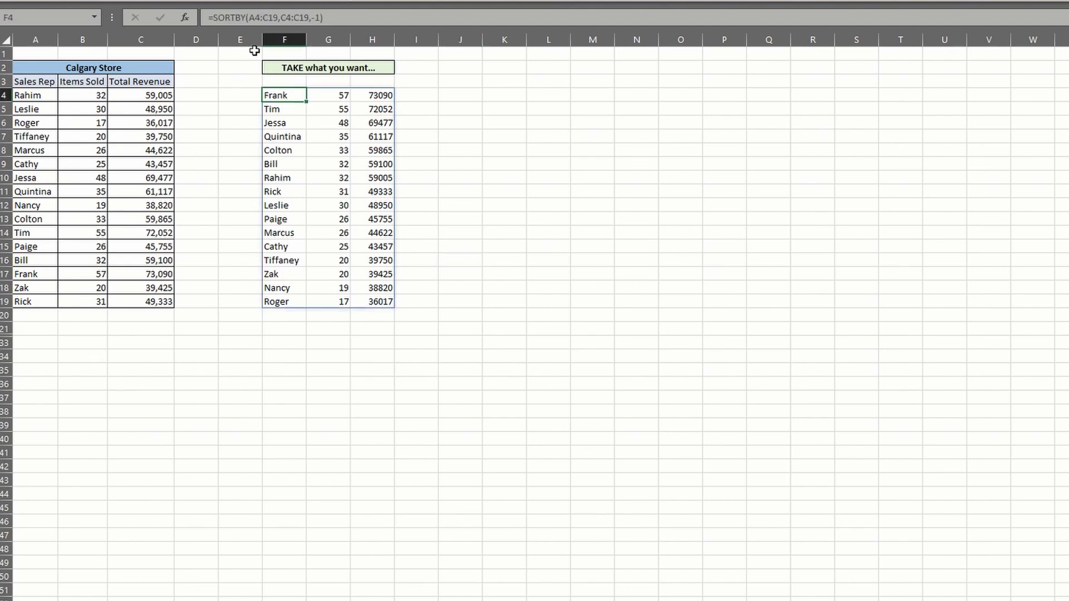
{"action": "left_click", "coordinate": [216, 18]}
{"action": "type", "text": "T"}
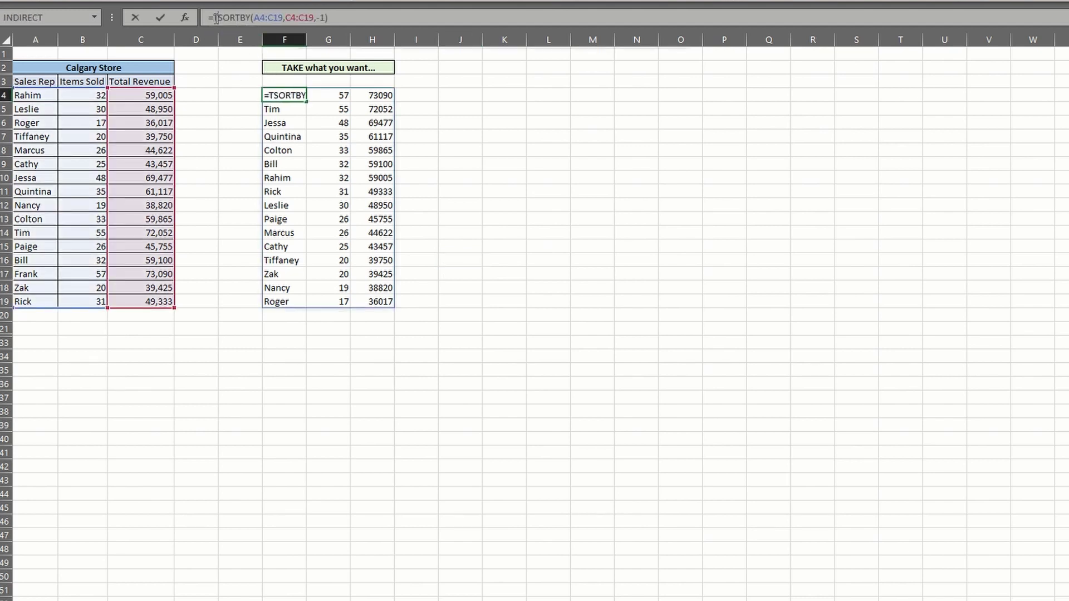
{"action": "type", "text": "AKE("}
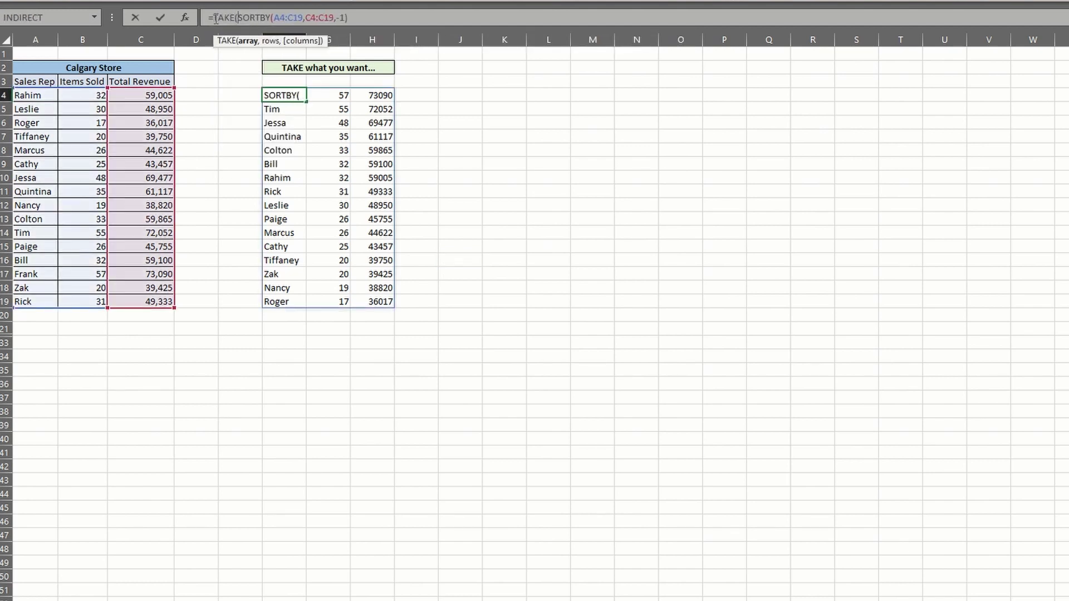
{"action": "left_click", "coordinate": [356, 18]}
{"action": "type", "text": ",5,)"}
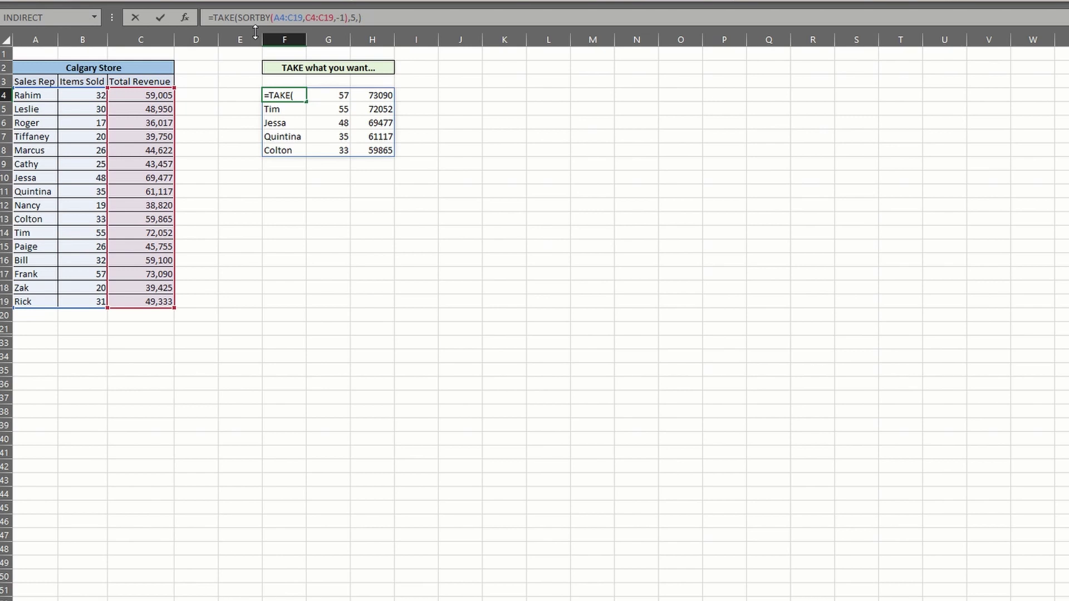
Step: Try wrapping the top-five formula in AVERAGE and check F4's result
{"action": "type", "text": "AVERAGE("}
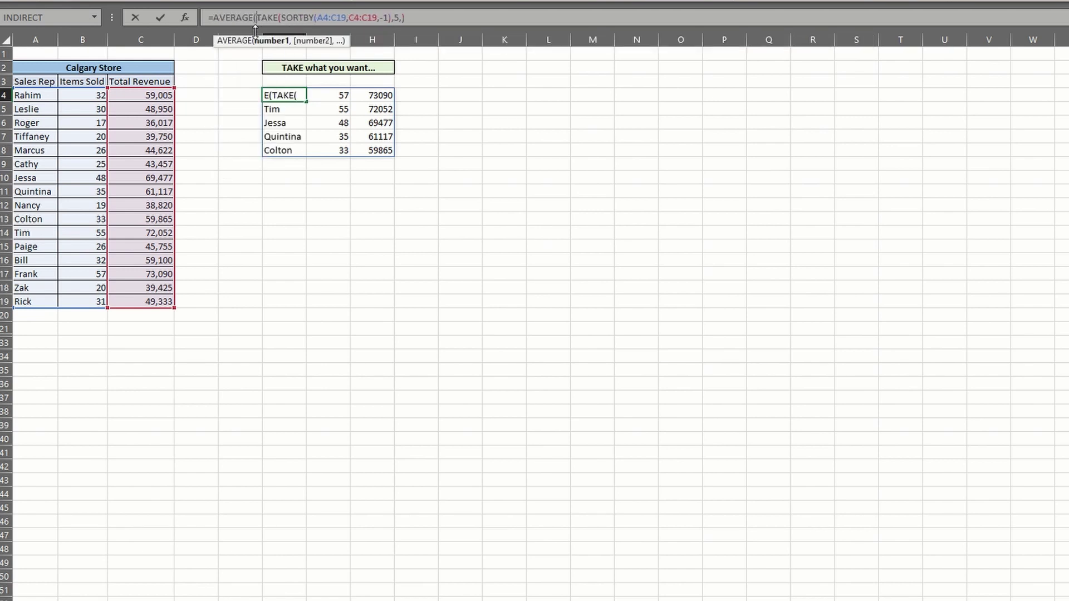
{"action": "type", "text": "-2)"}
{"action": "key", "text": "Return"}
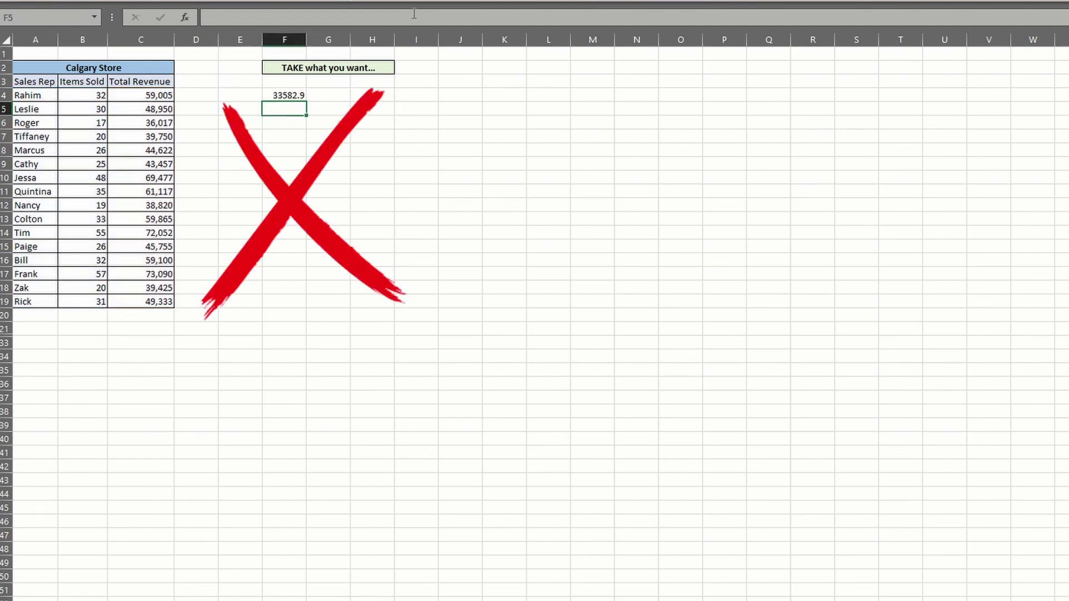
{"action": "left_click", "coordinate": [283, 95]}
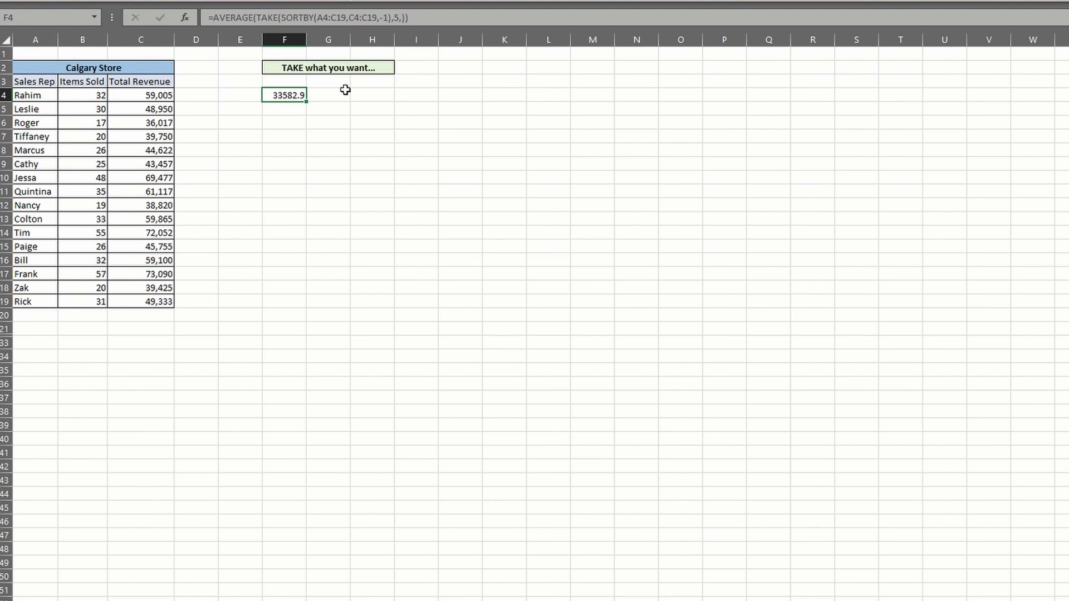
Step: Undo, then rewrap in AVERAGE with TAKE columns -1, giving 67120.2
{"action": "key", "text": "ctrl+z"}
{"action": "key", "text": "F2"}
{"action": "key", "text": "Home"}
{"action": "key", "text": "Right"}
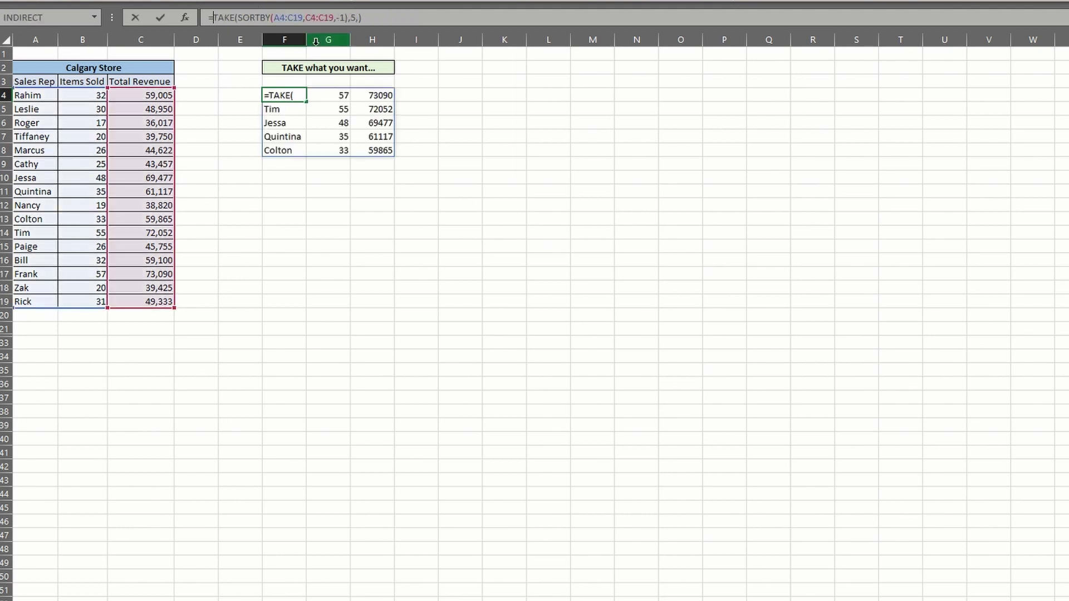
{"action": "type", "text": "AVERAGE("}
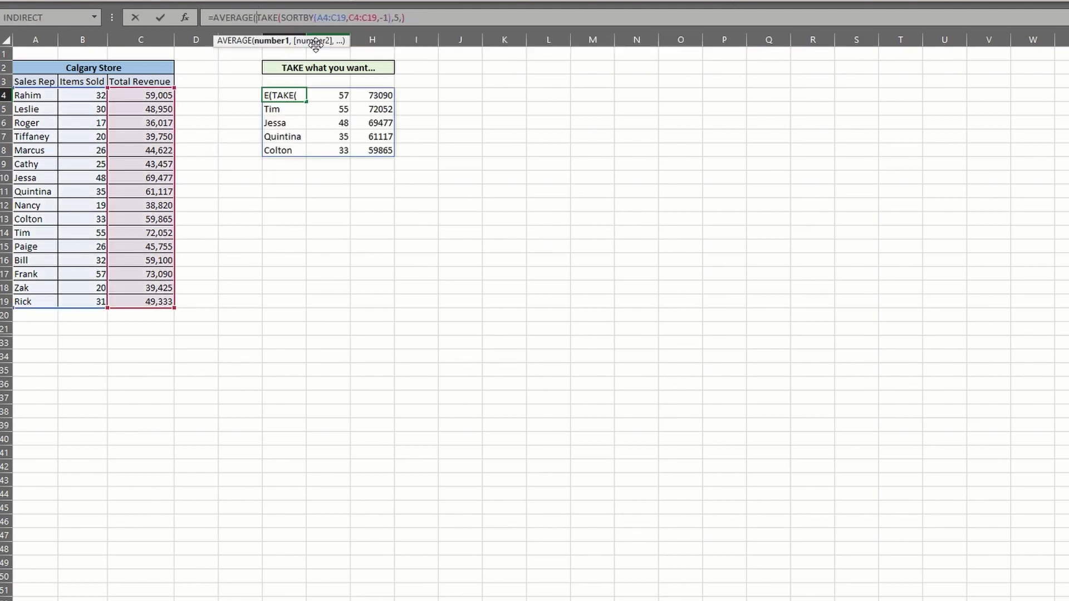
{"action": "key", "text": "End"}
{"action": "key", "text": "Left"}
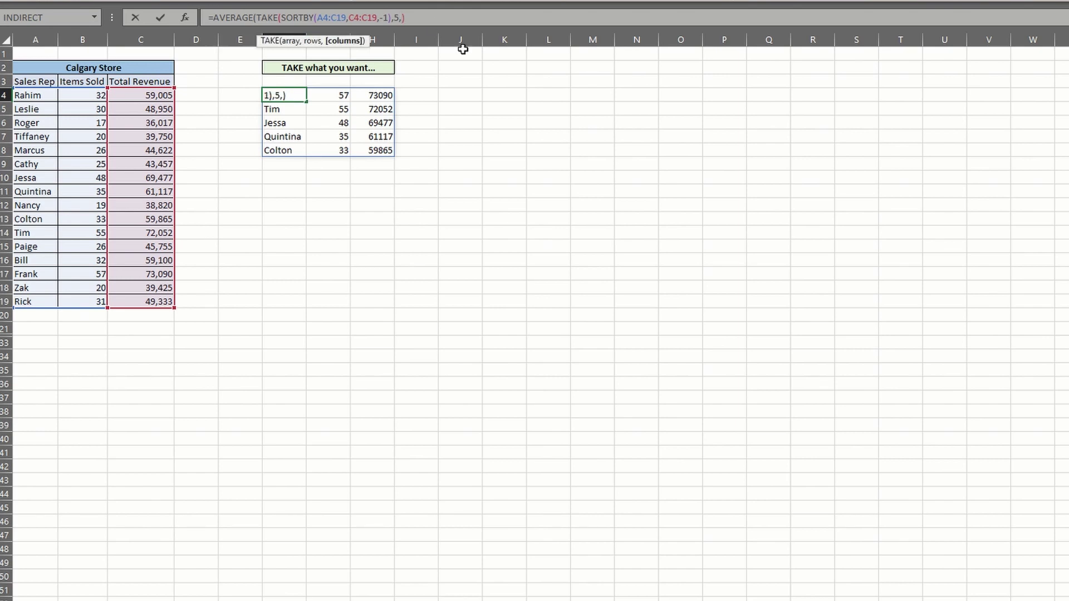
{"action": "type", "text": "-1)"}
{"action": "key", "text": "Return"}
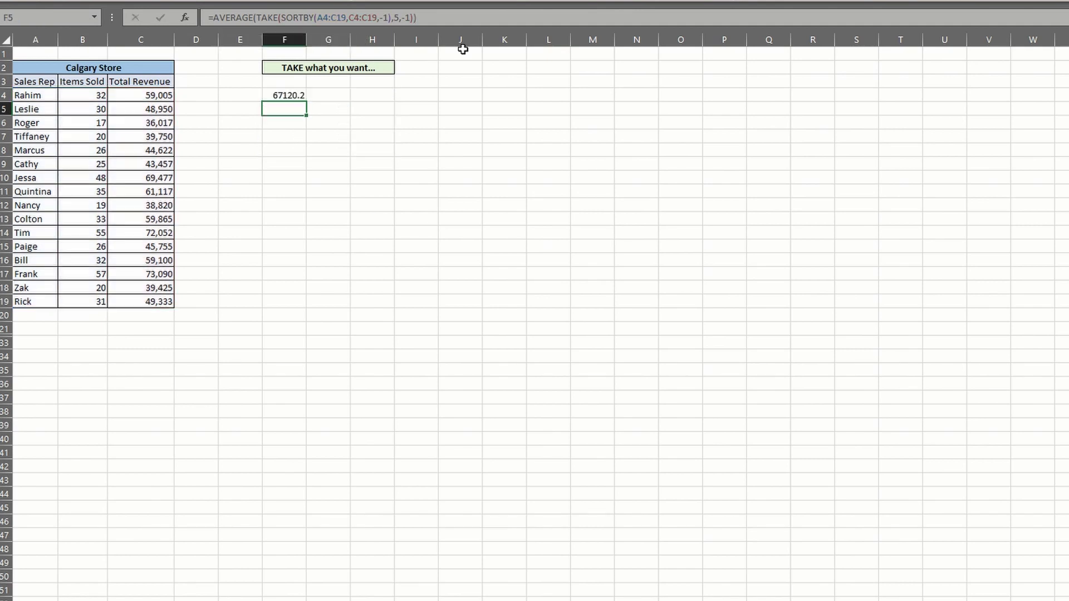
{"action": "left_click", "coordinate": [303, 92]}
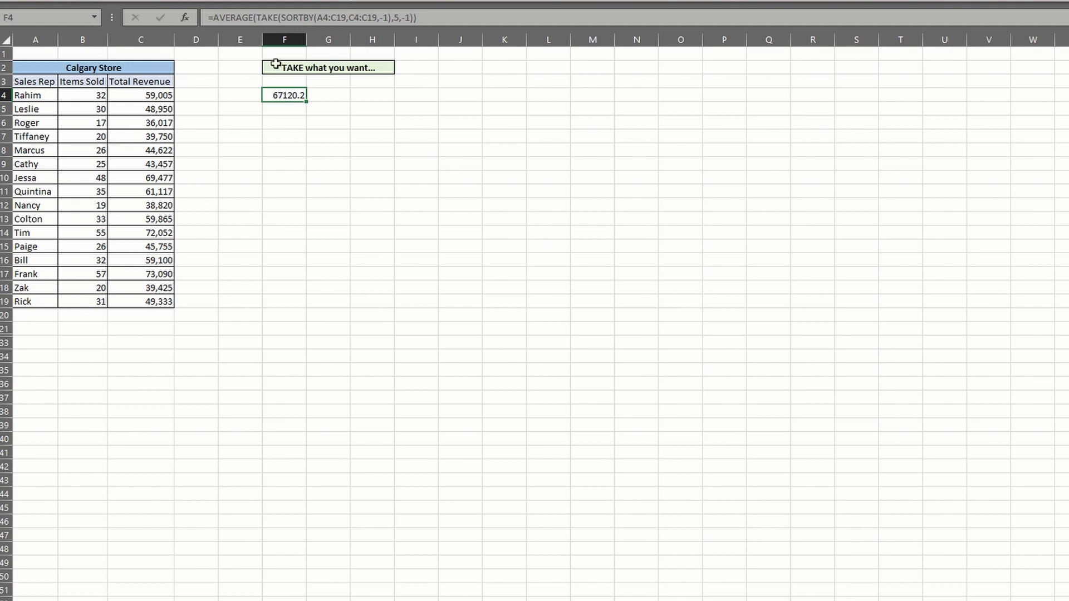
Step: Replace F4 with =SORTBY(A4:C19,B4:B19,-1) to sort reps by items sold, descending
{"action": "triple_click", "coordinate": [268, 18]}
{"action": "type", "text": "=SORTBY("}
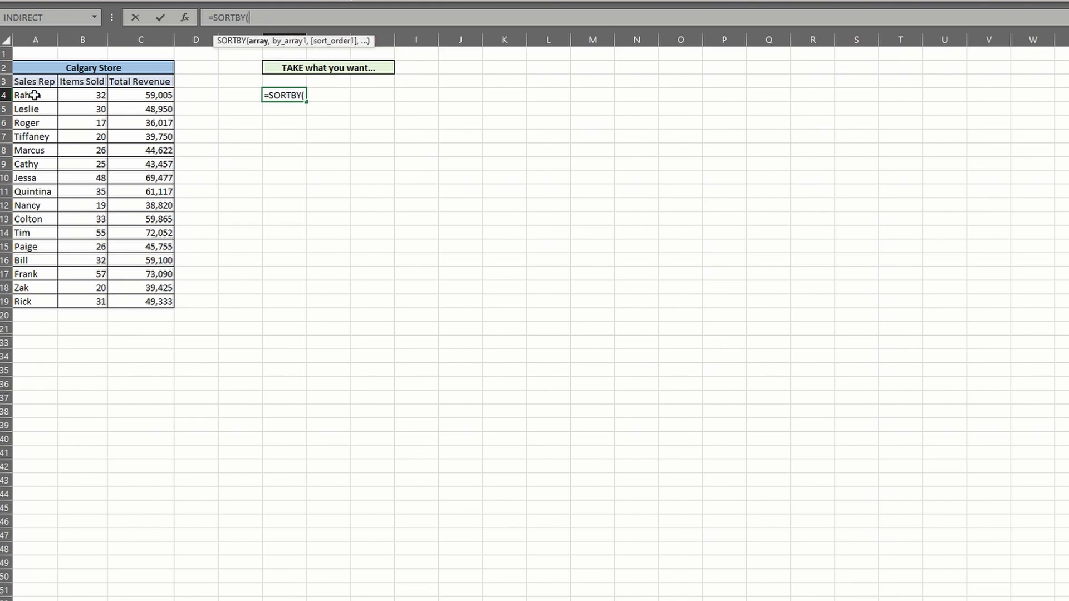
{"action": "left_click_drag", "start_coordinate": [32, 95], "coordinate": [128, 305]}
{"action": "type", "text": ","}
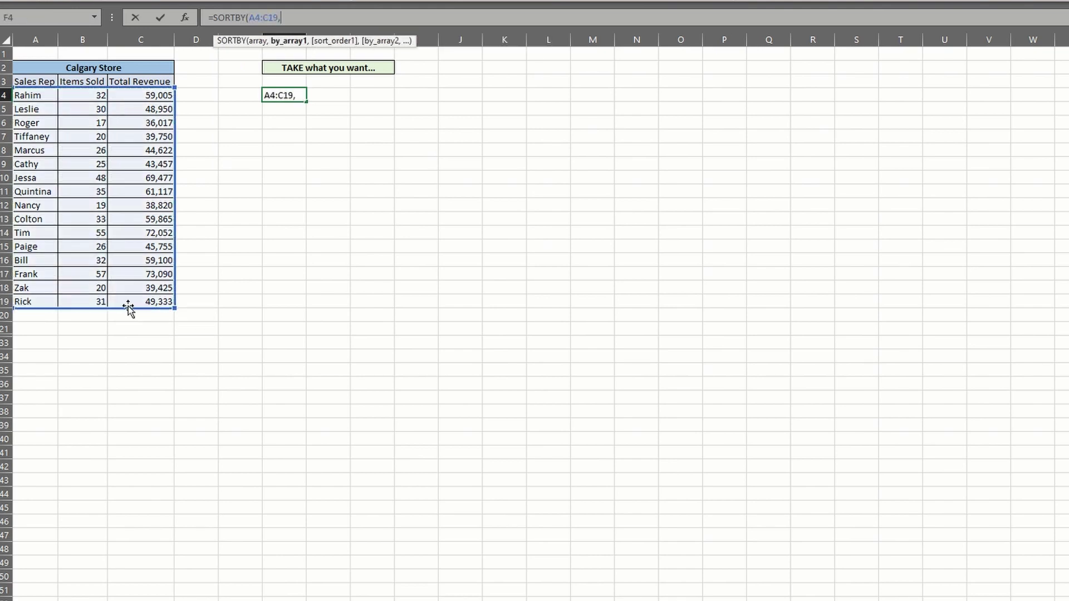
{"action": "left_click_drag", "start_coordinate": [84, 96], "coordinate": [91, 300]}
{"action": "type", "text": ",-1"}
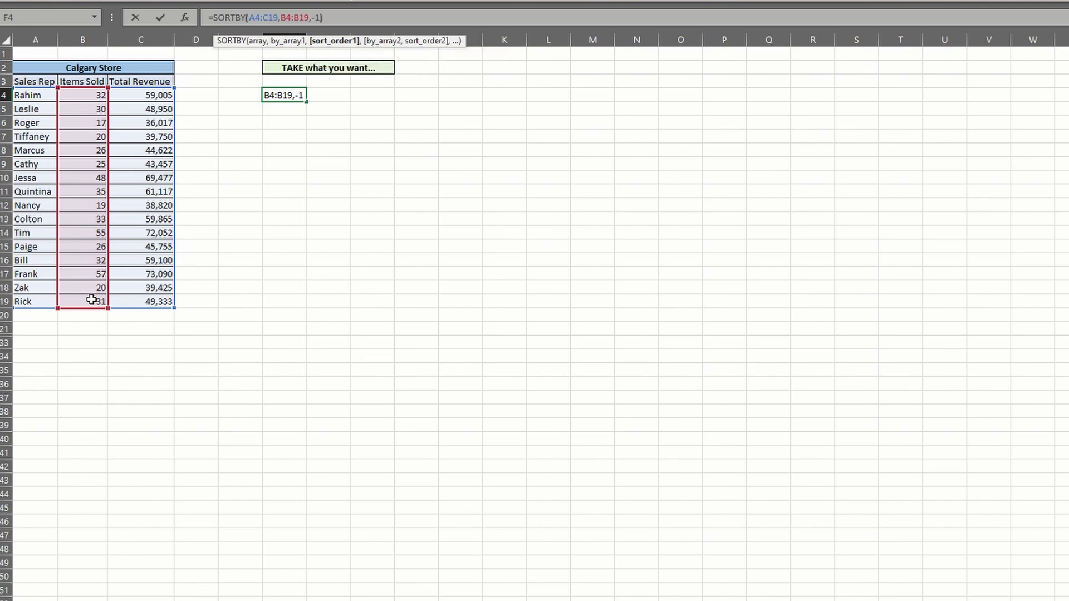
{"action": "key", "text": "Return"}
Step: Wrap the SORTBY in FILTER with condition B4:B19>30, yielding eight reps
{"action": "left_click", "coordinate": [275, 95]}
{"action": "left_click", "coordinate": [215, 16]}
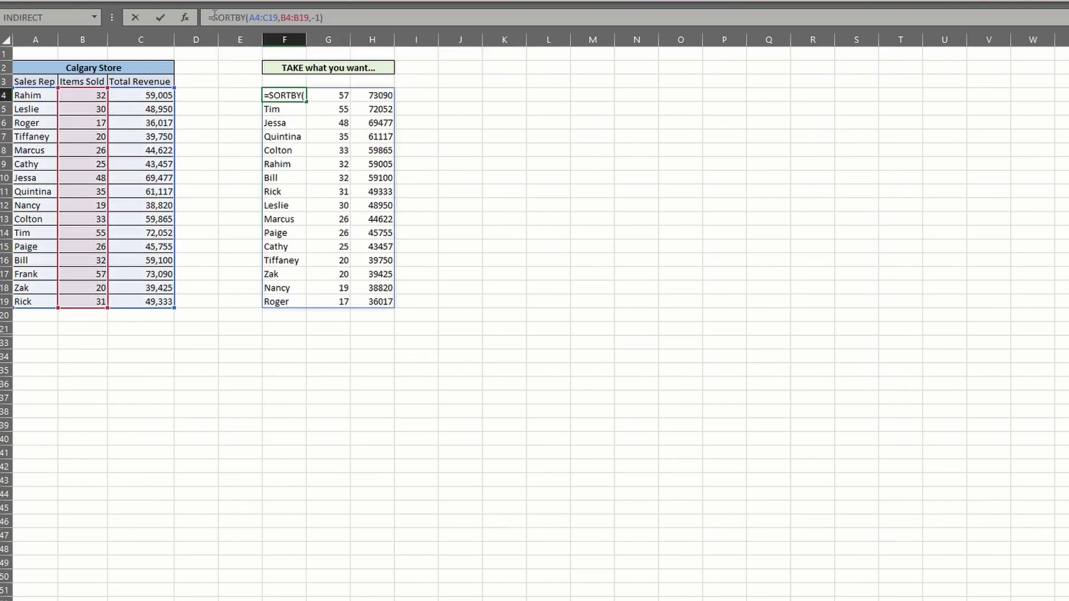
{"action": "type", "text": "FILTER"}
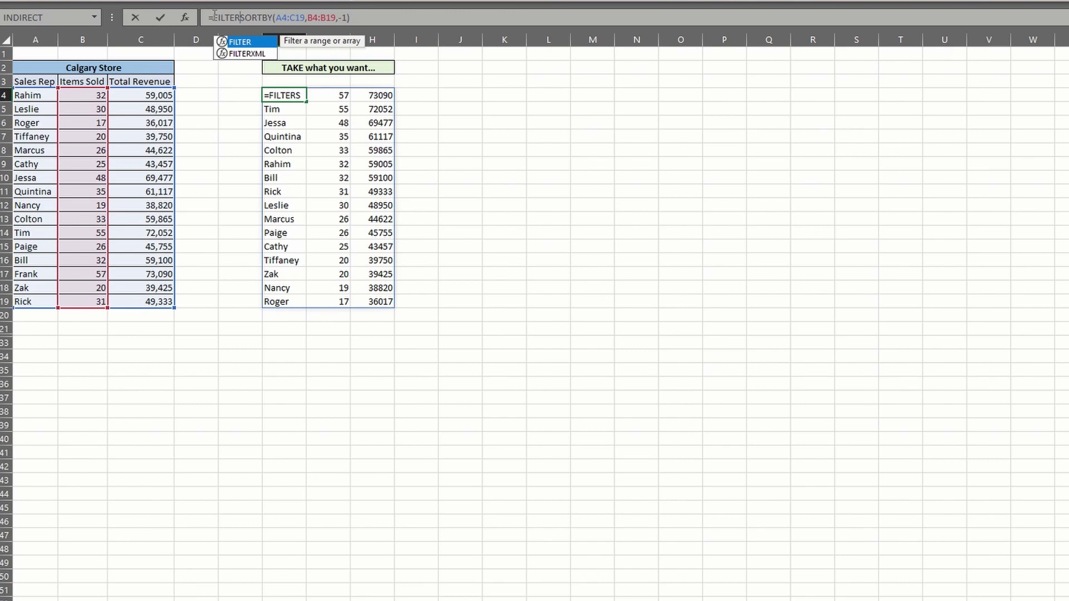
{"action": "type", "text": "("}
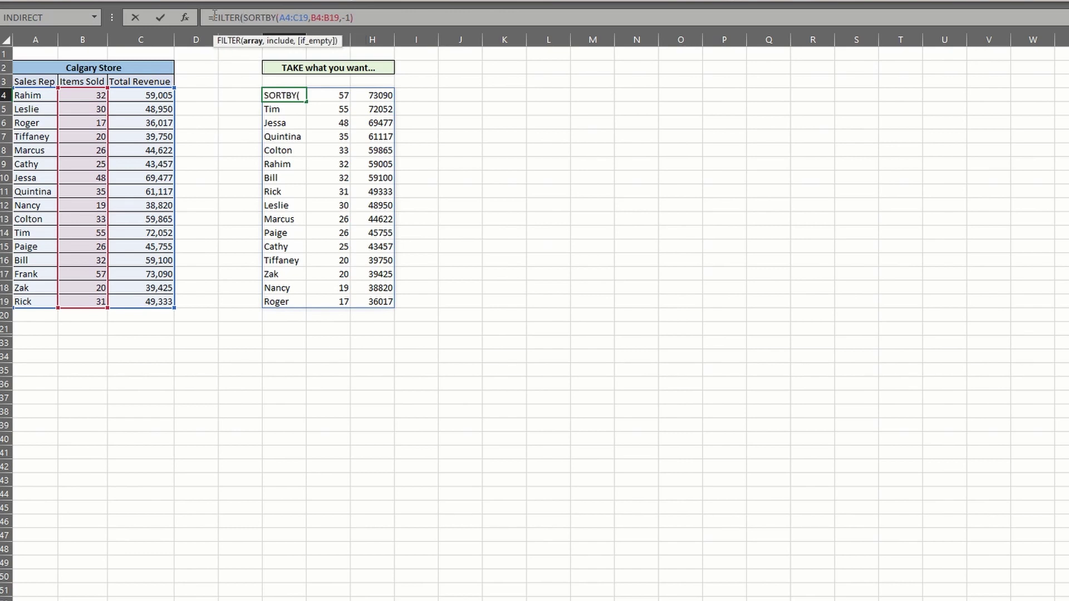
{"action": "left_click", "coordinate": [360, 18]}
{"action": "type", "text": ","}
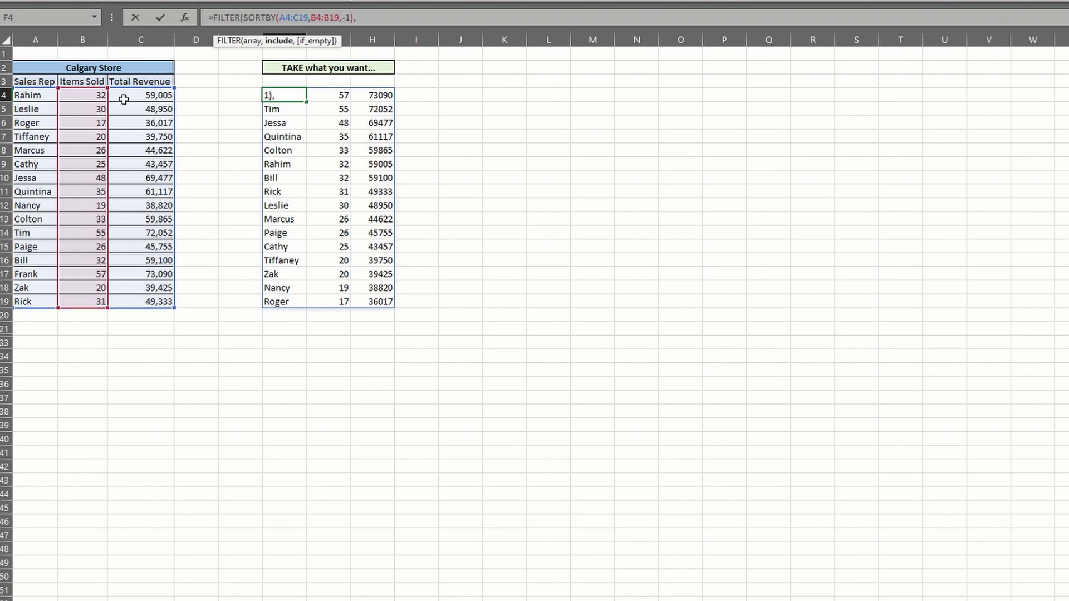
{"action": "left_click_drag", "start_coordinate": [91, 95], "coordinate": [90, 302]}
{"action": "type", "text": ">30"}
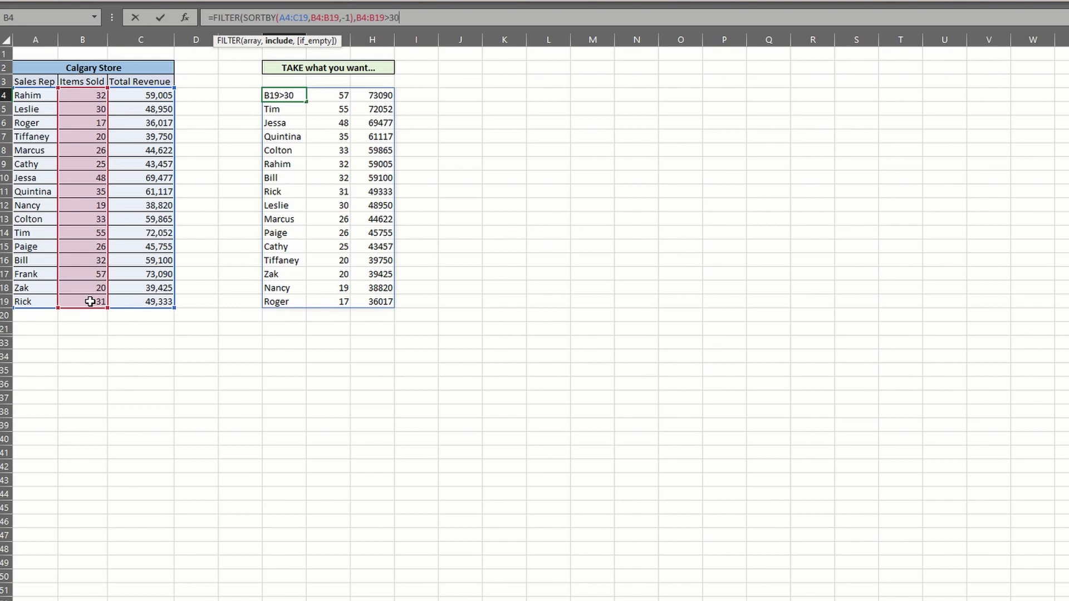
{"action": "type", "text": ")"}
{"action": "key", "text": "Return"}
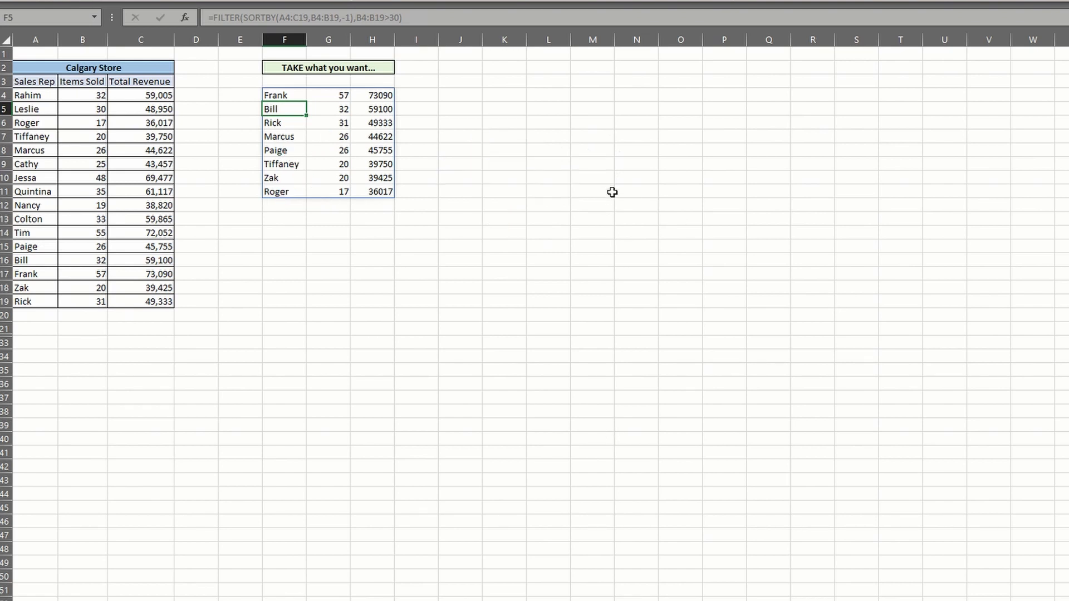
{"action": "left_click", "coordinate": [283, 94]}
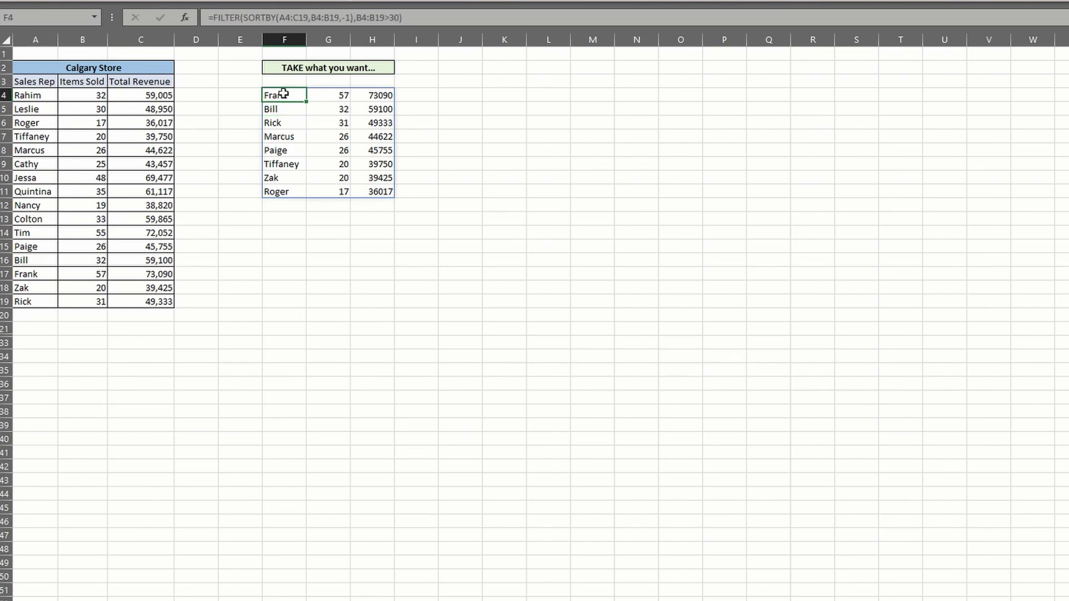
Step: Wrap the filter condition's B4:B19 range in a descending SORTBY by items sold (-1)
{"action": "left_click", "coordinate": [359, 17]}
{"action": "key", "text": "Escape"}
{"action": "left_click", "coordinate": [359, 18]}
{"action": "type", "text": "SO"}
{"action": "key", "text": "Down"}
{"action": "key", "text": "Tab"}
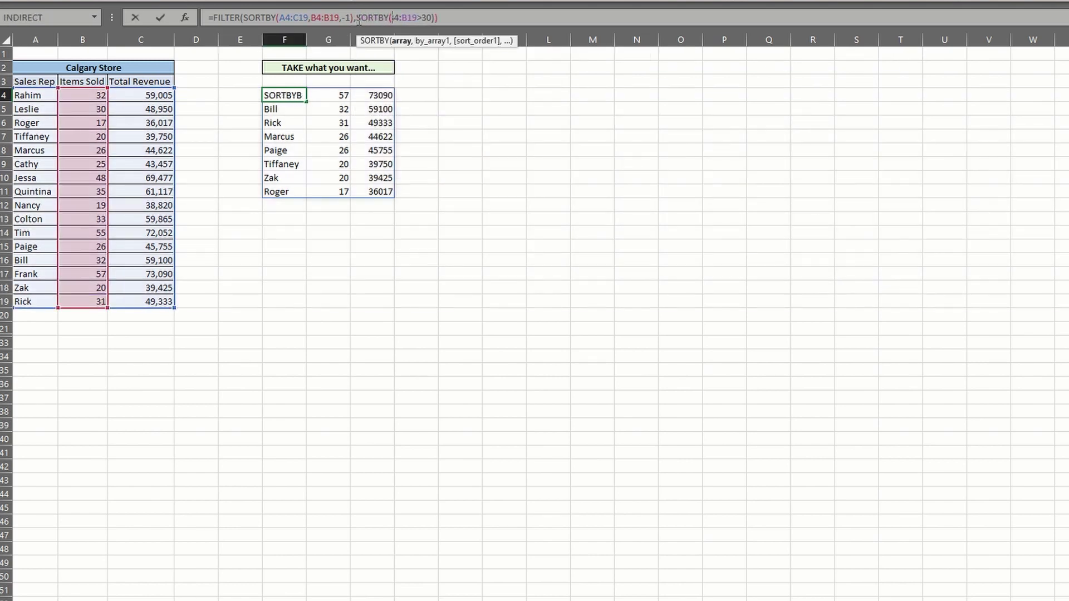
{"action": "left_click_drag", "start_coordinate": [84, 93], "coordinate": [93, 301]}
{"action": "type", "text": ","}
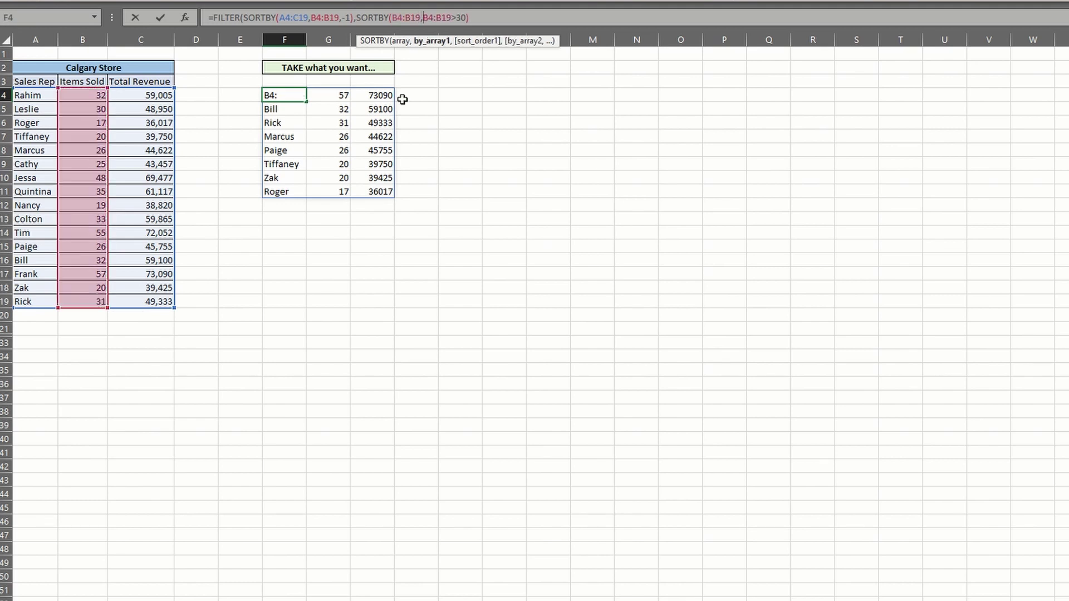
{"action": "left_click", "coordinate": [452, 17]}
{"action": "type", "text": ",-1)"}
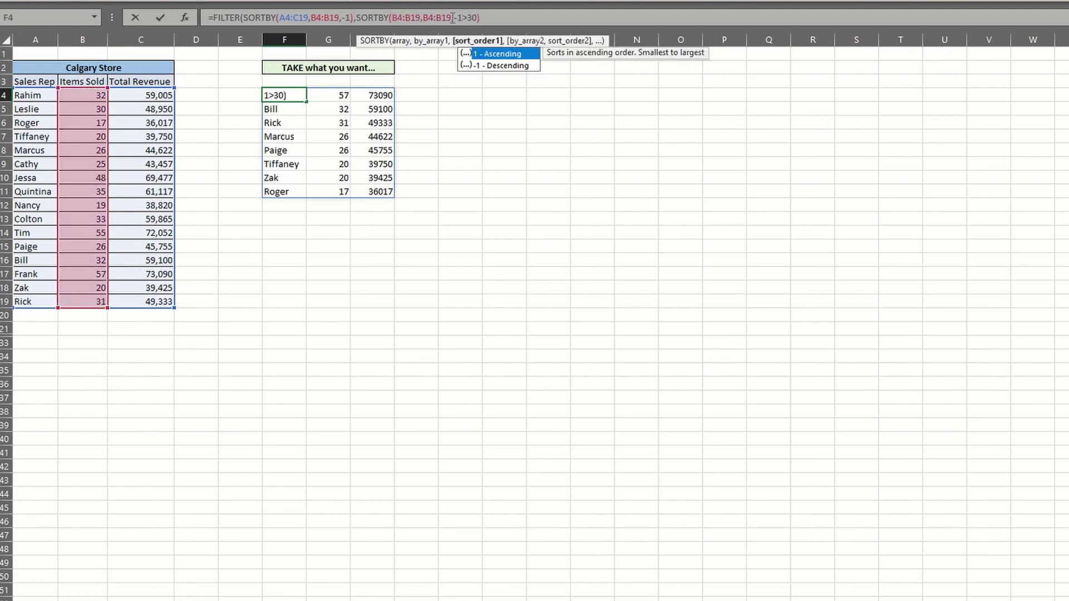
{"action": "key", "text": "Return"}
Step: Wrap the formula in TAKE with -1 rows, leaving only Rick, 31, 49333
{"action": "key", "text": "Up"}
{"action": "left_click", "coordinate": [216, 17]}
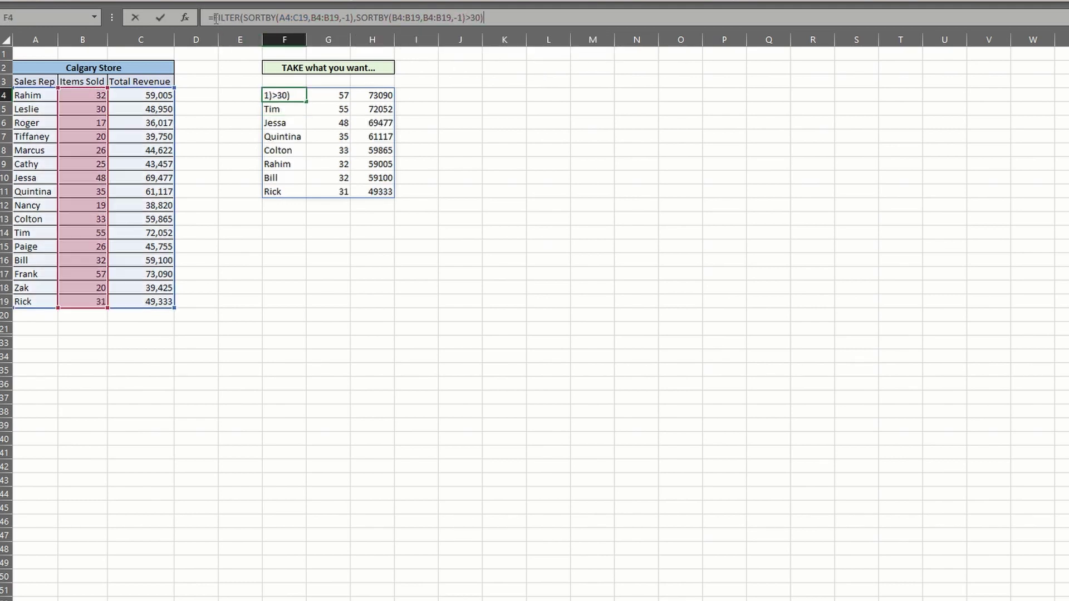
{"action": "type", "text": "TA"}
{"action": "key", "text": "Tab"}
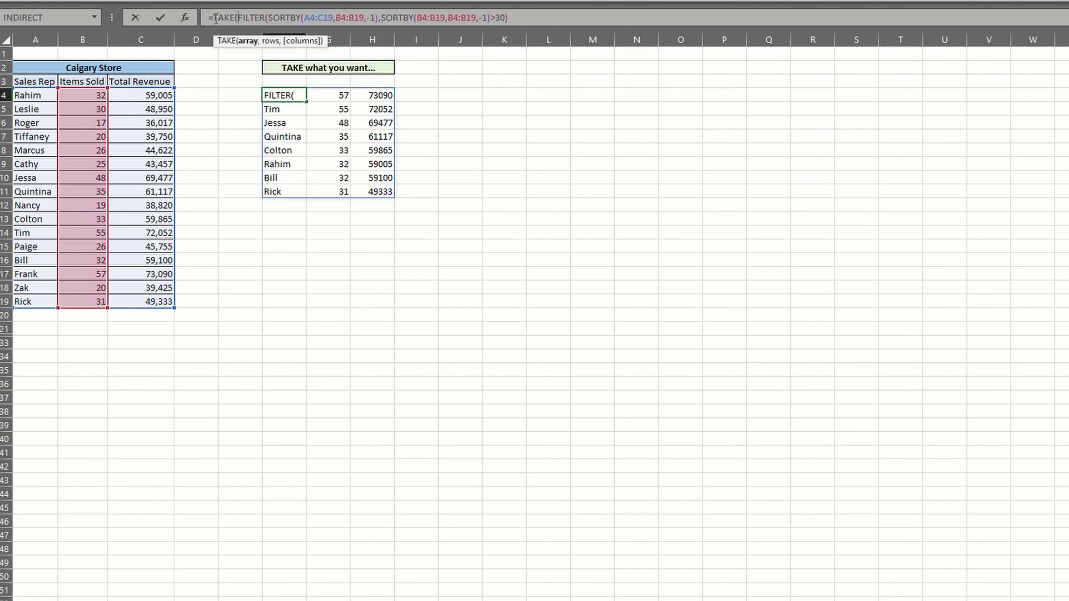
{"action": "left_click", "coordinate": [507, 17]}
{"action": "type", "text": ",-1,"}
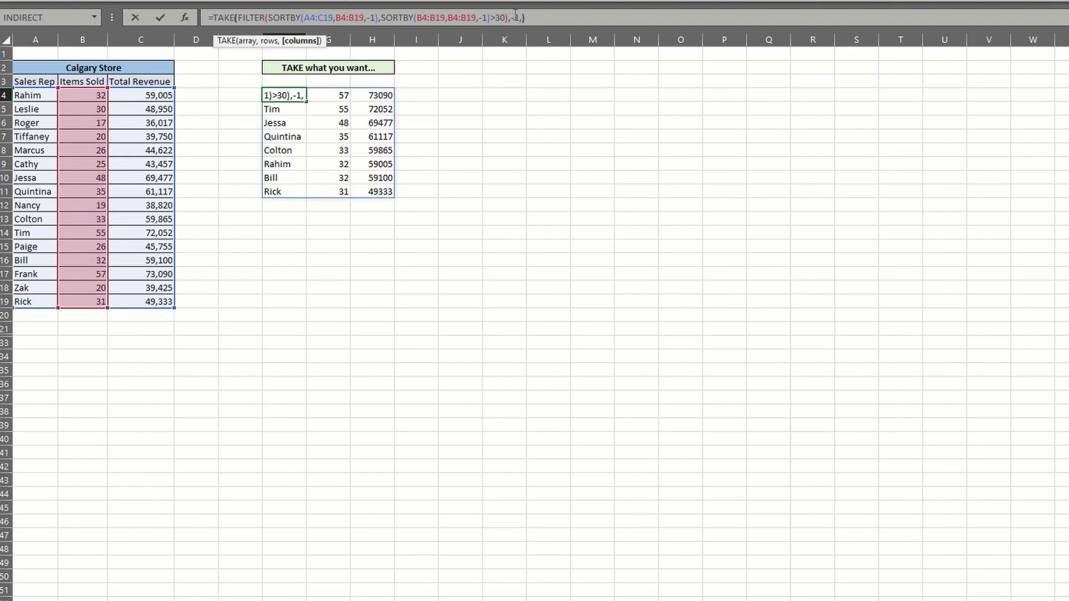
{"action": "key", "text": "Return"}
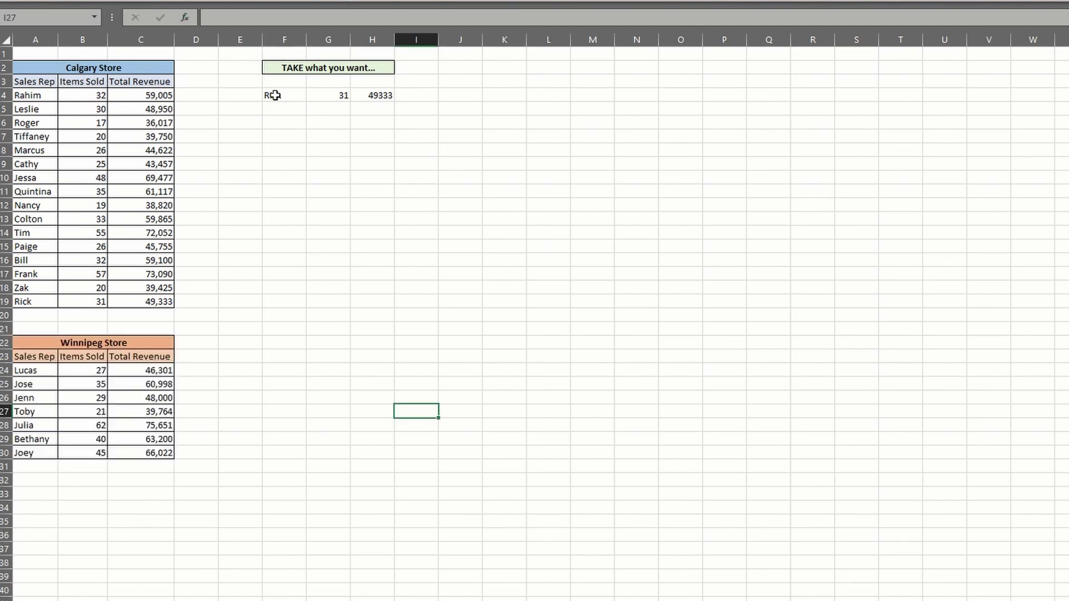
Step: Delete the TAKE formula from F4
{"action": "left_click", "coordinate": [275, 95]}
{"action": "key", "text": "BackSpace"}
{"action": "key", "text": "Return"}
Step: Enter =VSTACK(A4:C19,A24:C30) in F4 to stack the Calgary and Winnipeg tables
{"action": "left_click", "coordinate": [298, 93]}
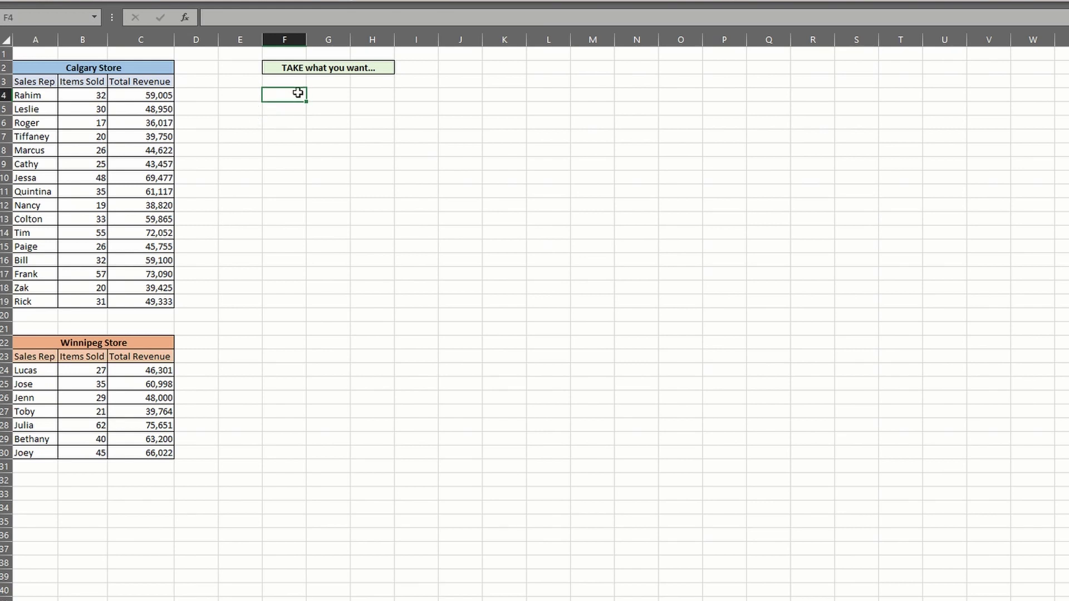
{"action": "type", "text": "=vstac"}
{"action": "key", "text": "Tab"}
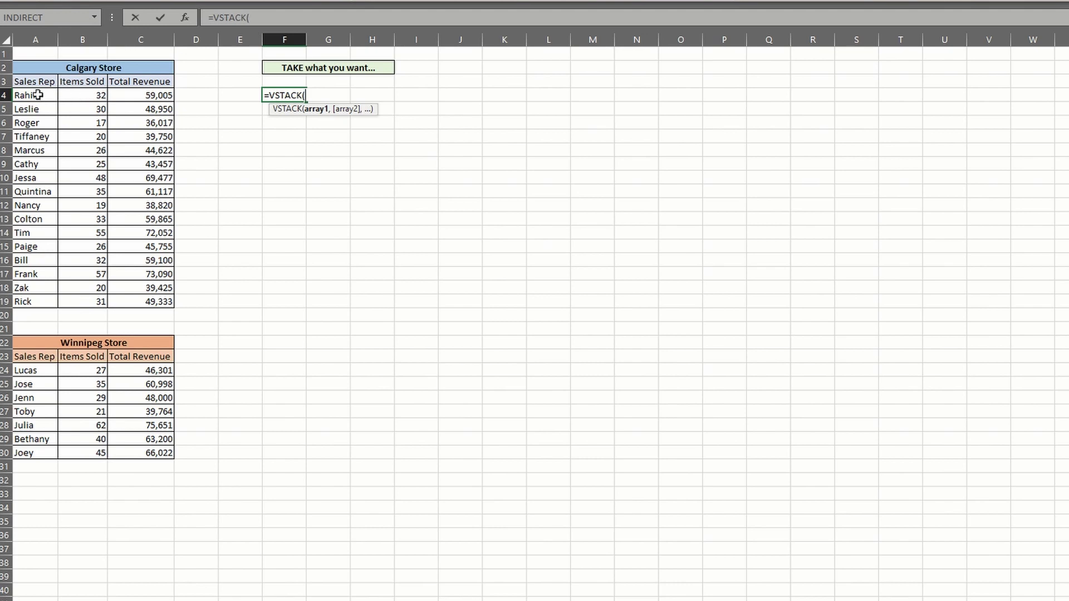
{"action": "left_click_drag", "start_coordinate": [38, 95], "coordinate": [200, 313]}
{"action": "type", "text": ","}
{"action": "left_click_drag", "start_coordinate": [44, 371], "coordinate": [139, 447]}
{"action": "type", "text": ")"}
{"action": "key", "text": "Return"}
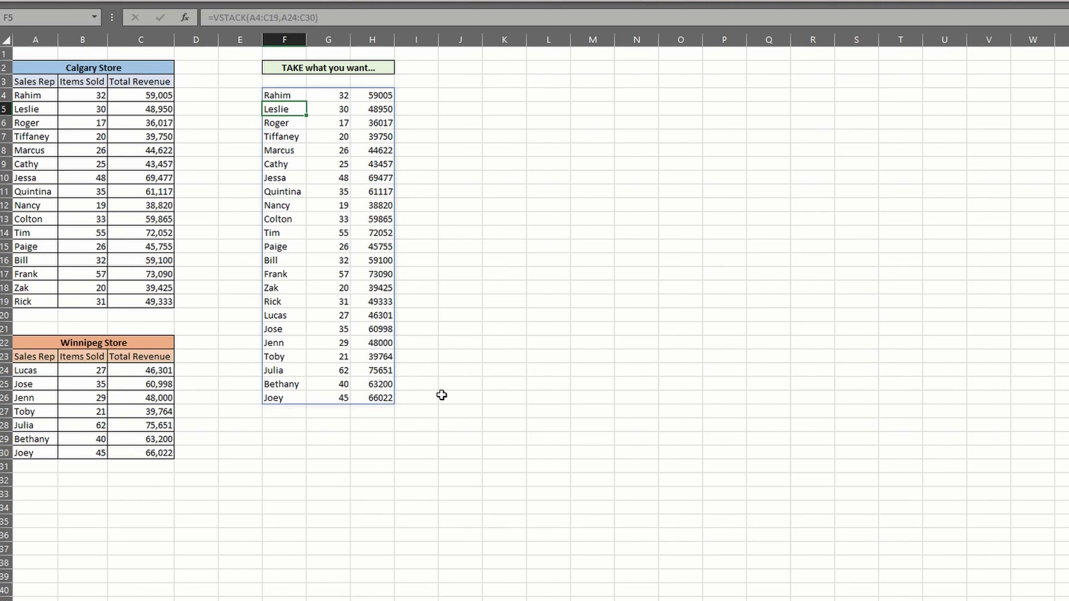
Step: Wrap the F4 VSTACK formula in SORT(...,3,-1) to order revenue highest first
{"action": "left_click", "coordinate": [216, 17]}
{"action": "key", "text": "Escape"}
{"action": "key", "text": "Up"}
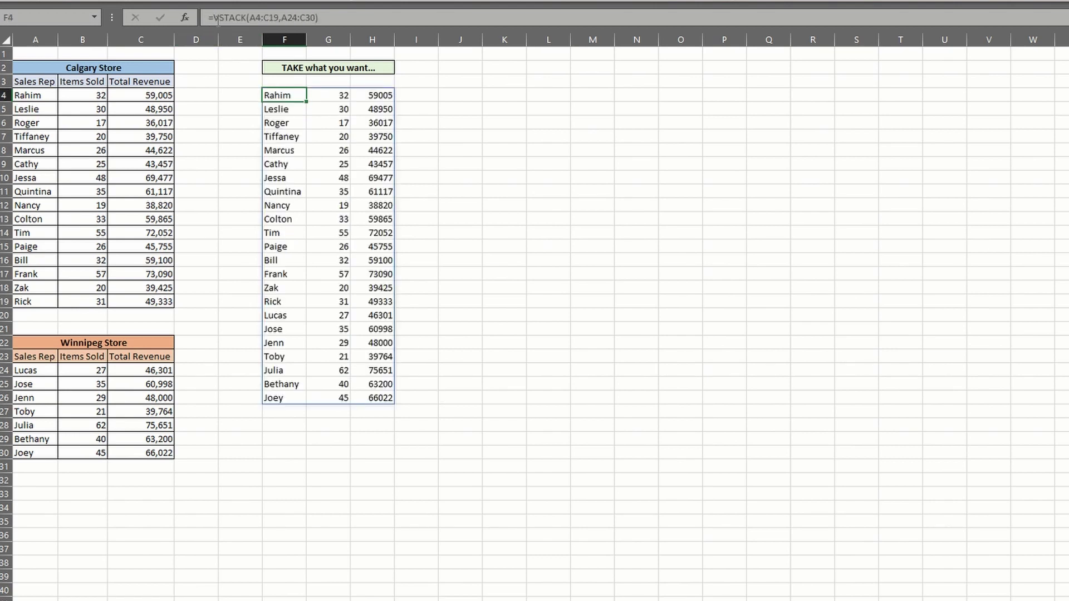
{"action": "left_click", "coordinate": [216, 17]}
{"action": "type", "text": "SORT"}
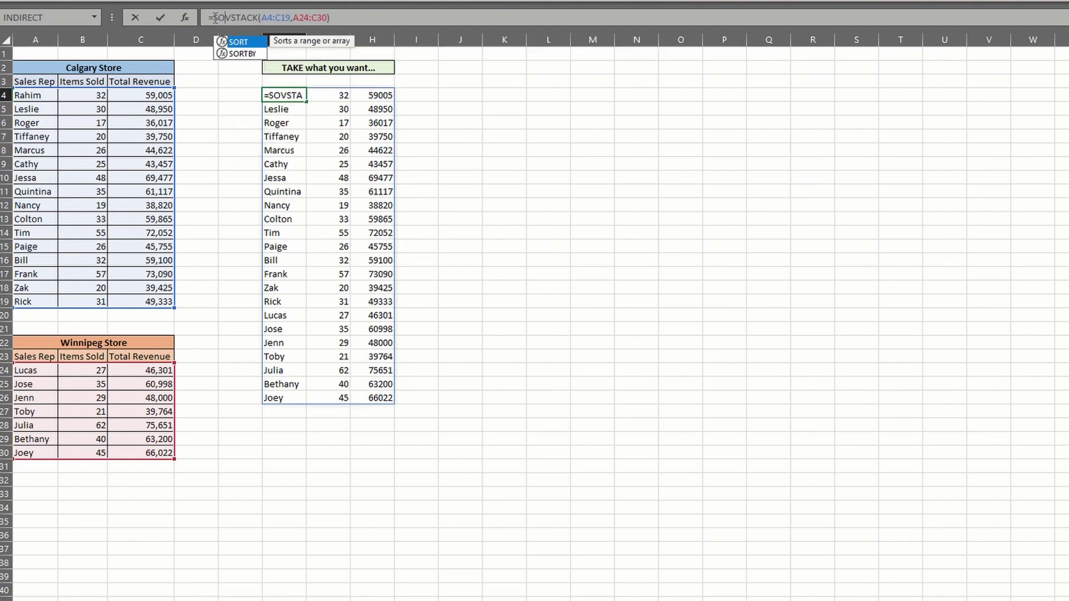
{"action": "type", "text": "("}
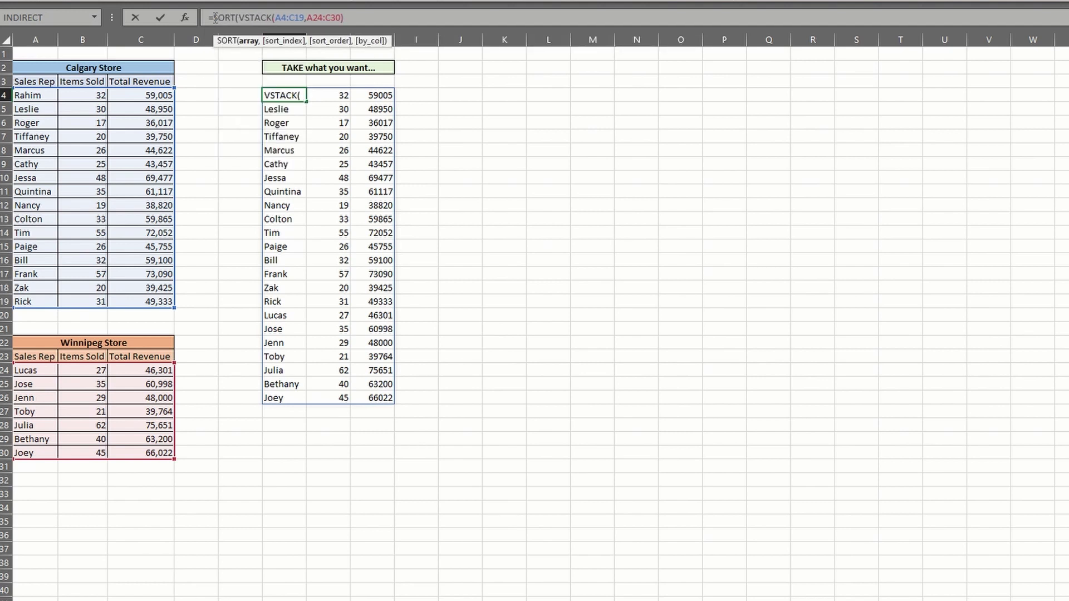
{"action": "left_click", "coordinate": [354, 18]}
{"action": "type", "text": ","}
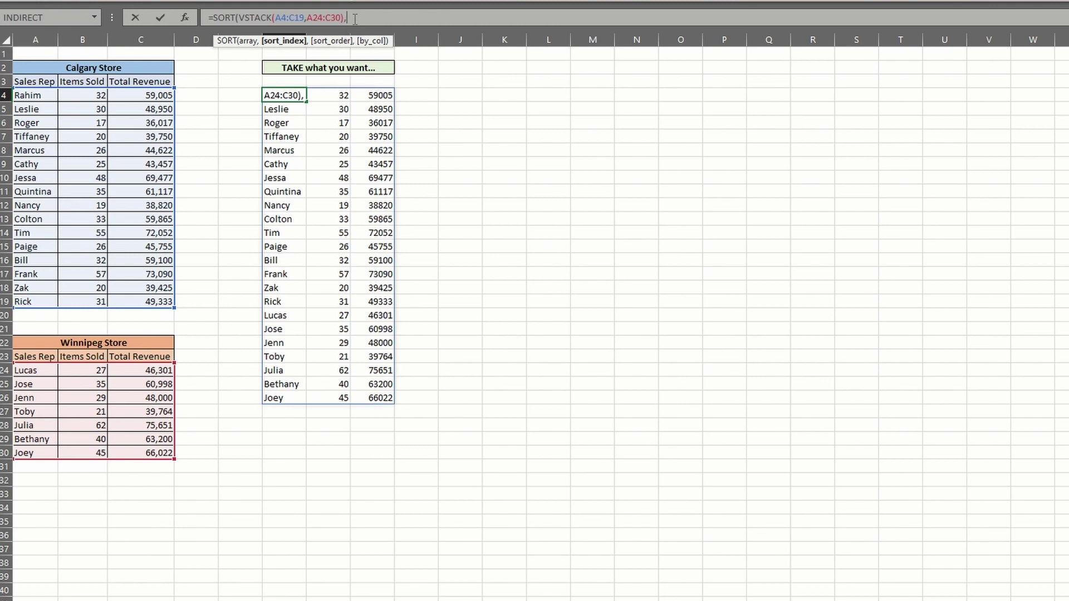
{"action": "type", "text": "3,-1"}
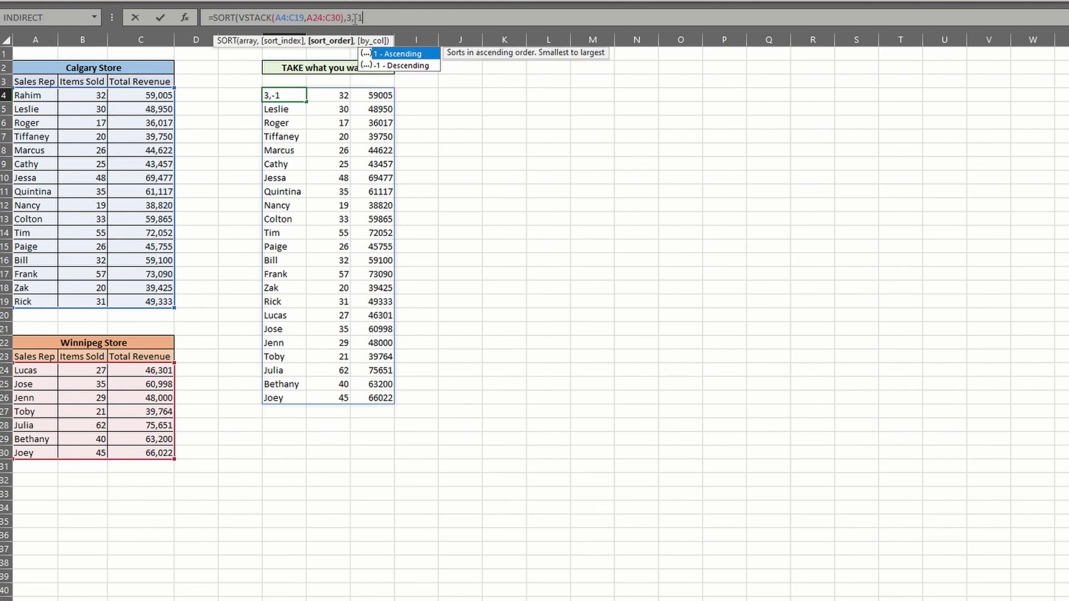
{"action": "type", "text": ")"}
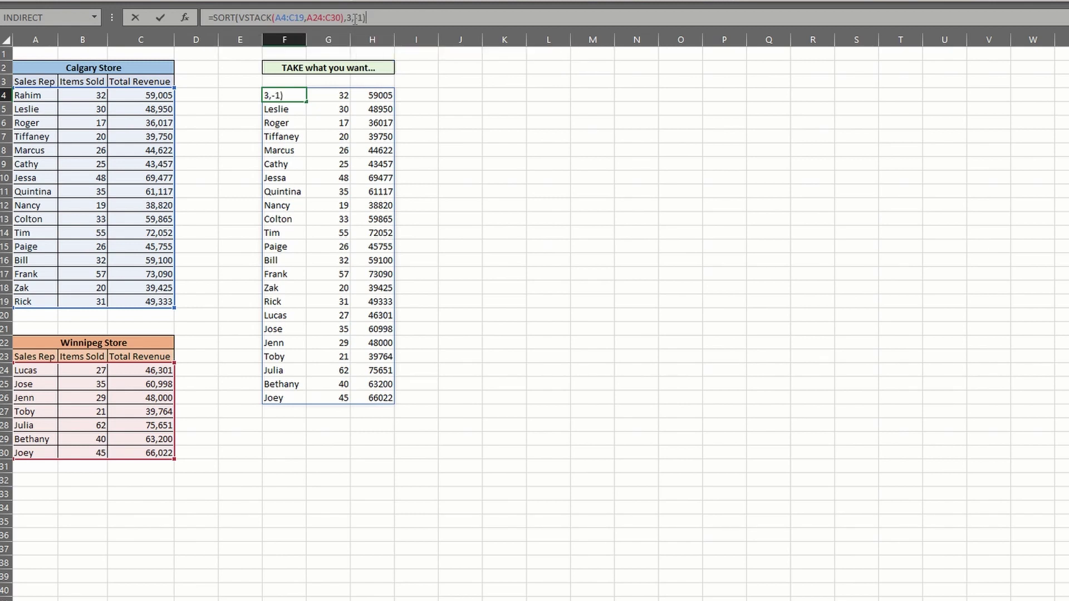
{"action": "key", "text": "Return"}
Step: Wrap the sorted formula in TAKE(...,5) to keep only the top five reps, Julia through Joey
{"action": "left_click", "coordinate": [291, 96]}
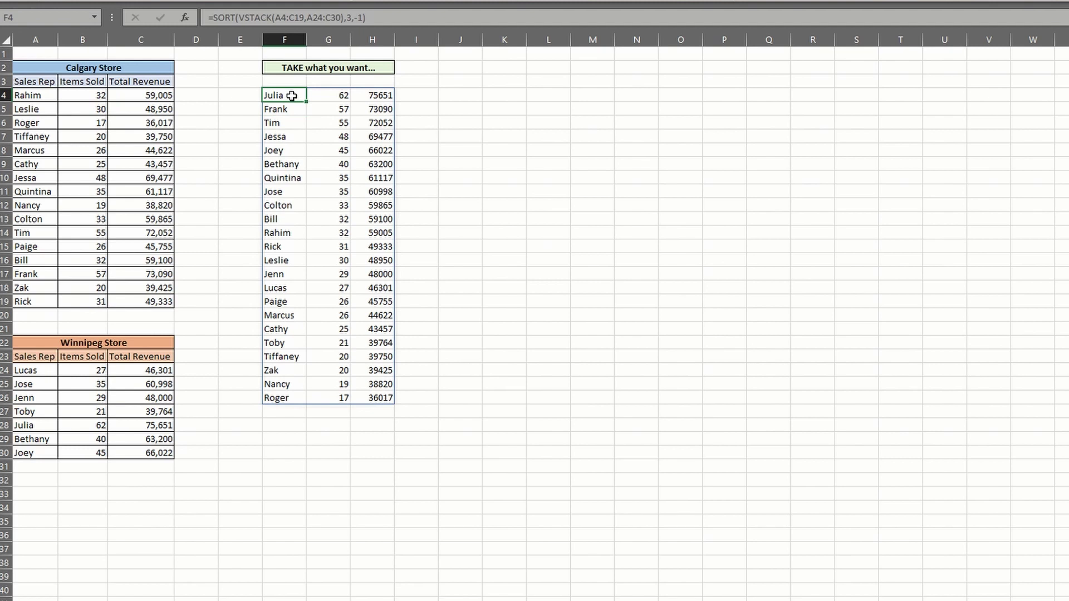
{"action": "left_click", "coordinate": [211, 17]}
{"action": "type", "text": "TAKE("}
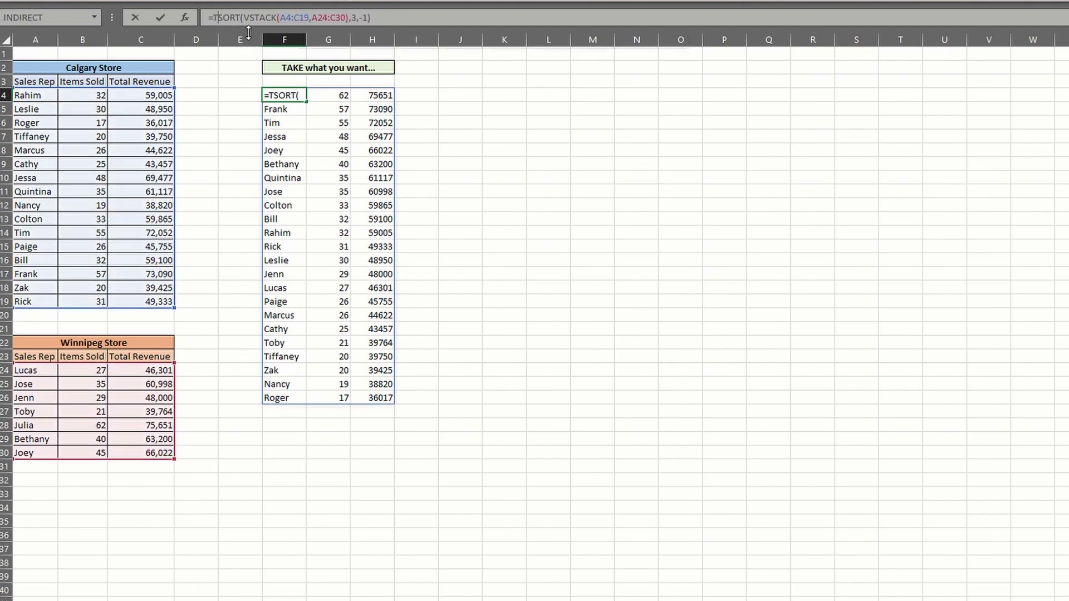
{"action": "left_click", "coordinate": [403, 17]}
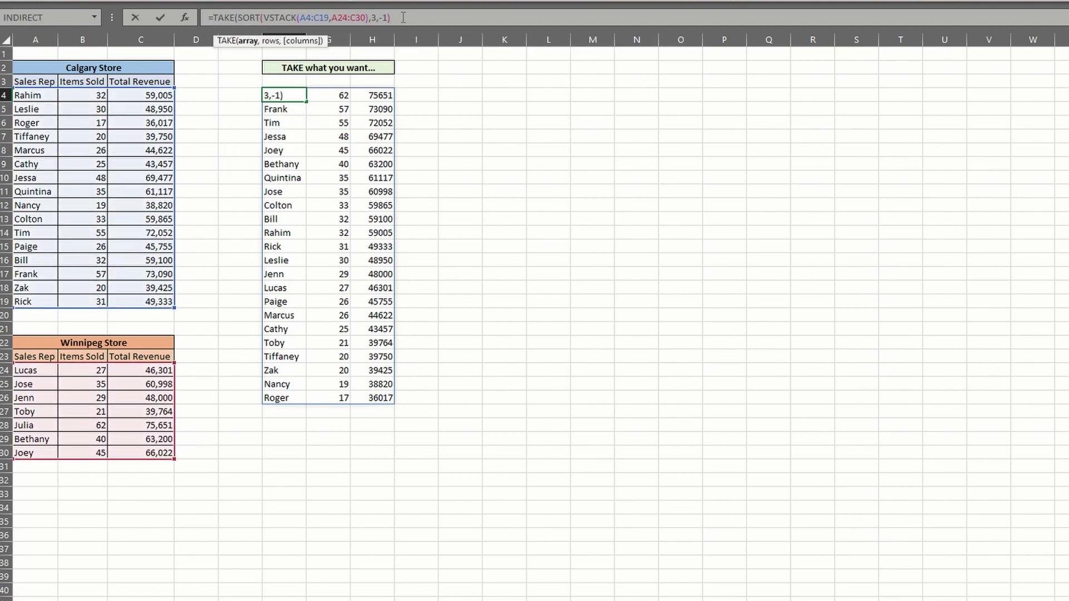
{"action": "type", "text": ",5)"}
{"action": "key", "text": "Return"}
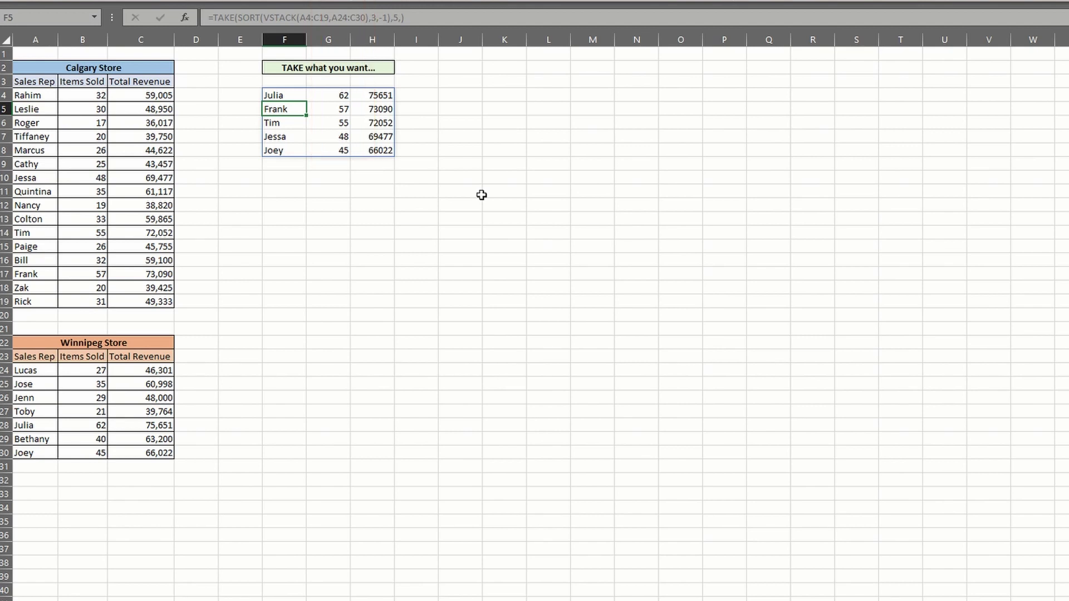
Step: Wrap the F4 TAKE formula in CHOOSECOLS(...,1,3) to keep only name and revenue columns
{"action": "key", "text": "Up"}
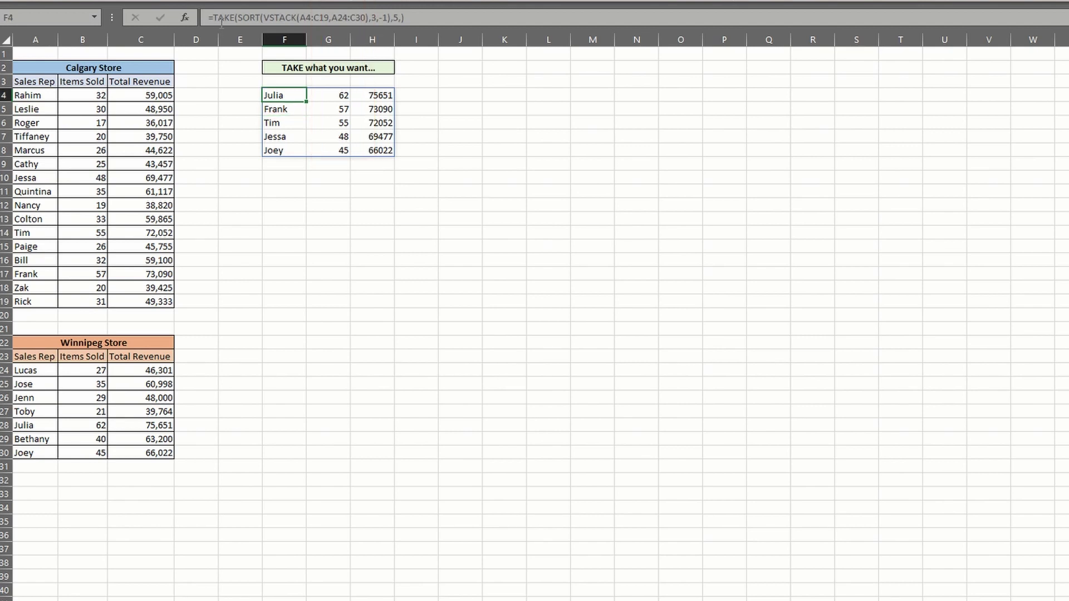
{"action": "left_click", "coordinate": [216, 17]}
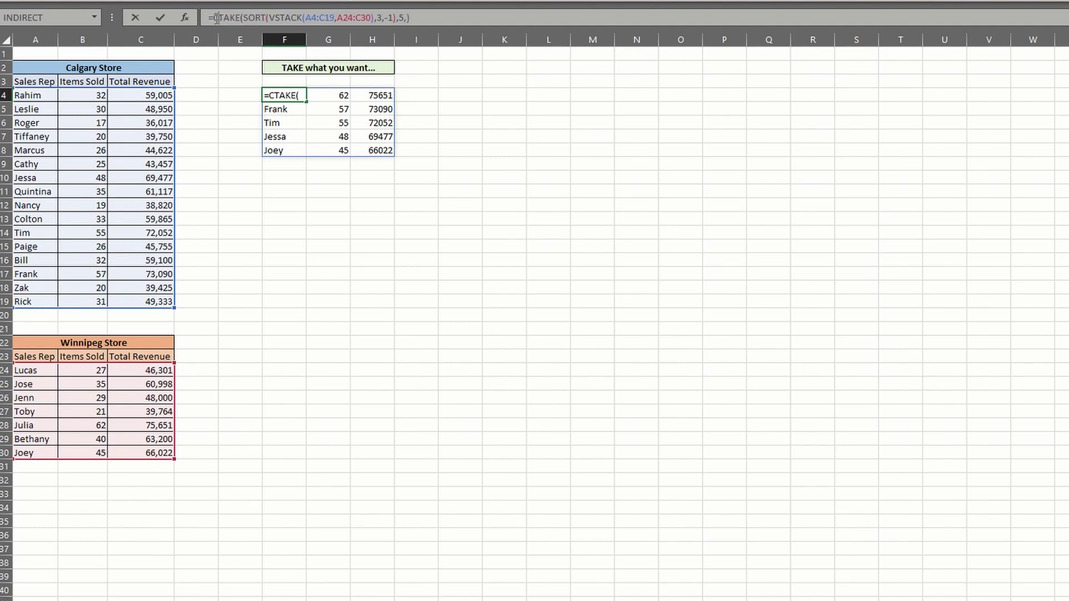
{"action": "type", "text": "CHOOSE"}
{"action": "type", "text": "COLS"}
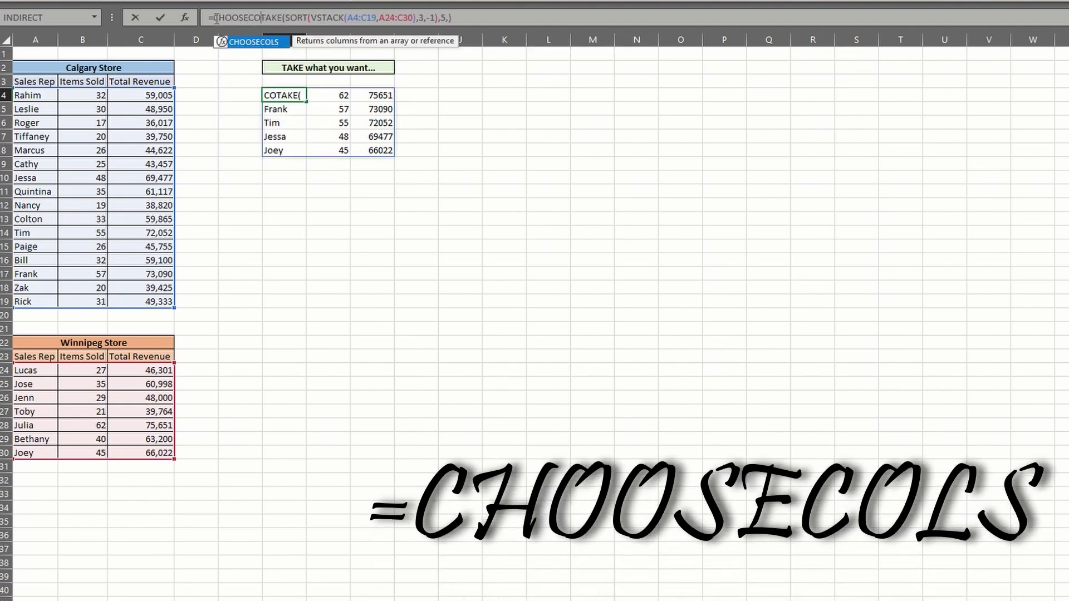
{"action": "type", "text": "("}
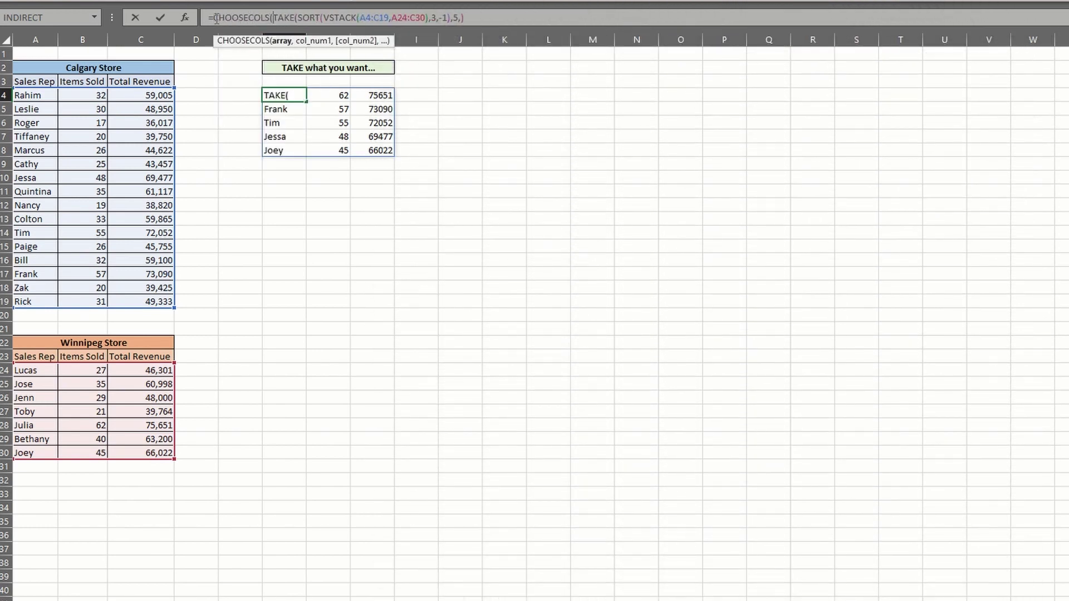
{"action": "left_click", "coordinate": [472, 16]}
{"action": "type", "text": ","}
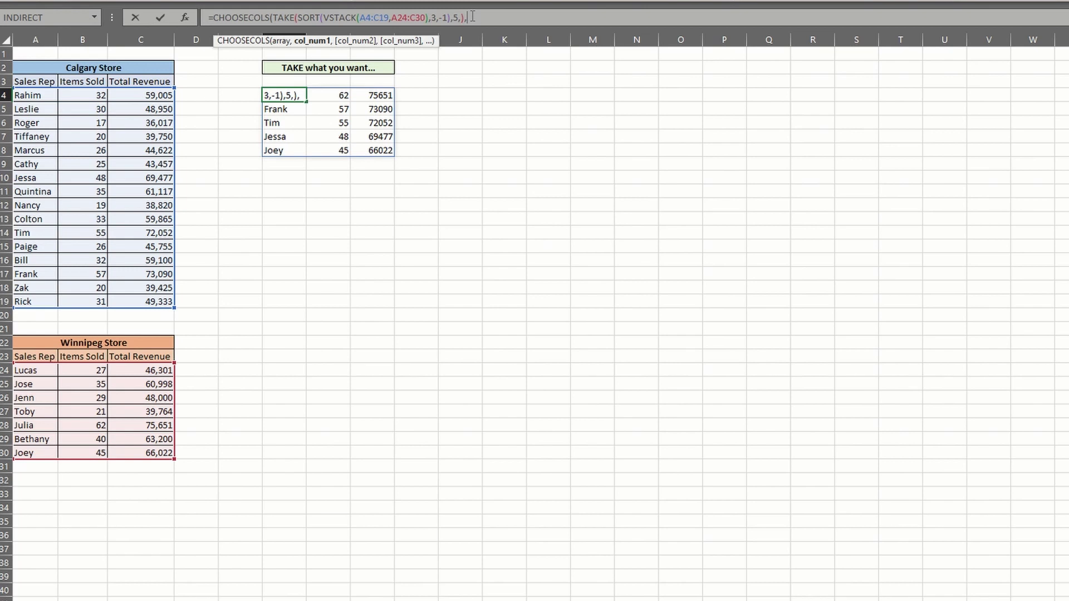
{"action": "type", "text": "1,3)"}
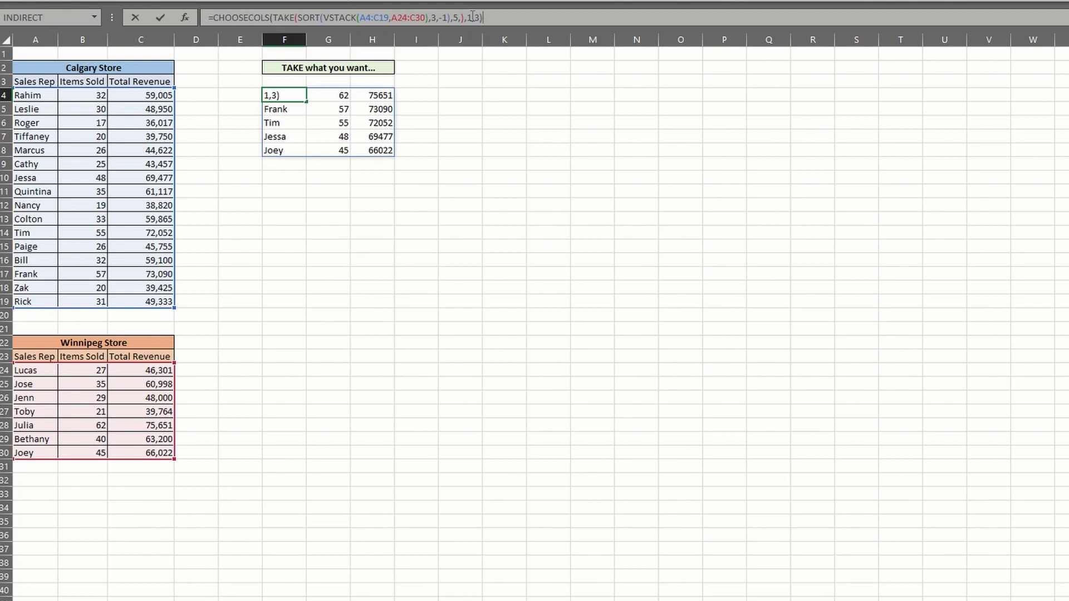